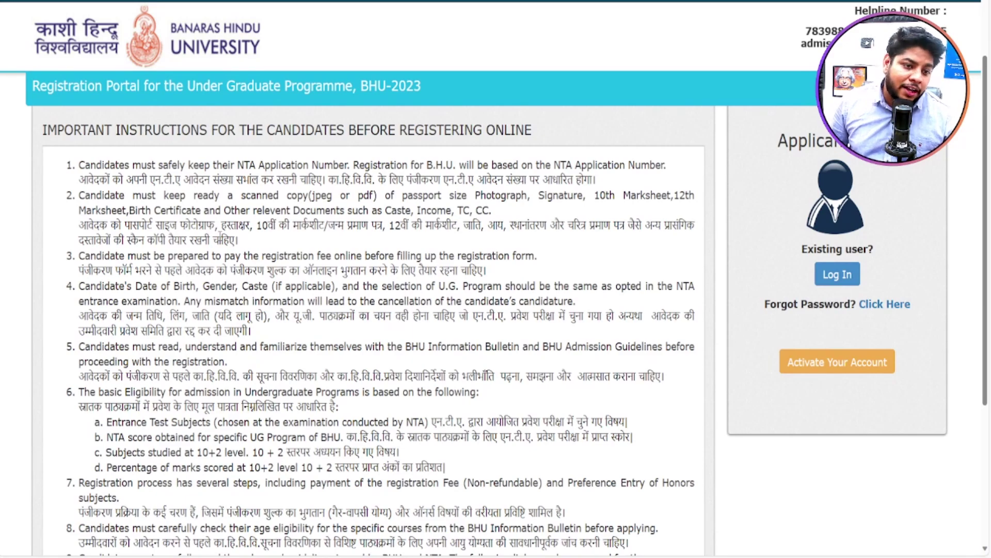
Step: Scroll through the important instructions for candidates on the BHU UG 2023 portal
scroll(220, 237, down, 3)
Step: Tick 'I have read the instructions and agree', then start a New Registration
scroll(23, 264, up, 5)
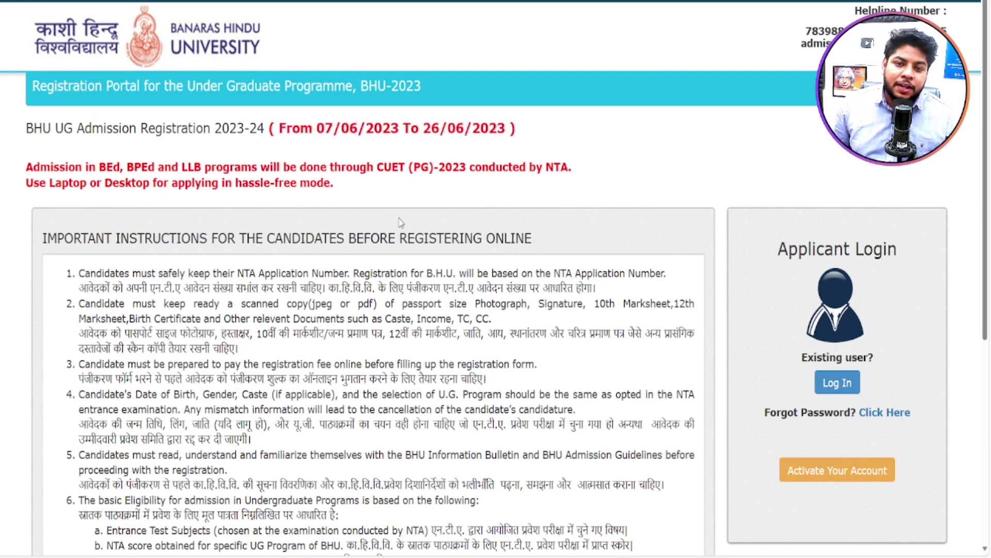
scroll(399, 218, down, 5)
scroll(399, 218, down, 2)
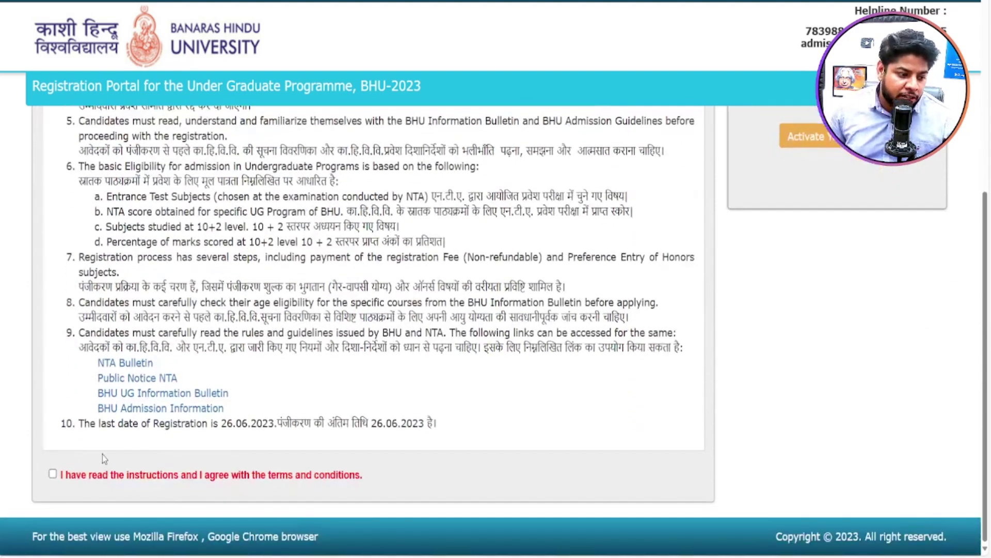
click(52, 476)
scroll(924, 405, up, 2)
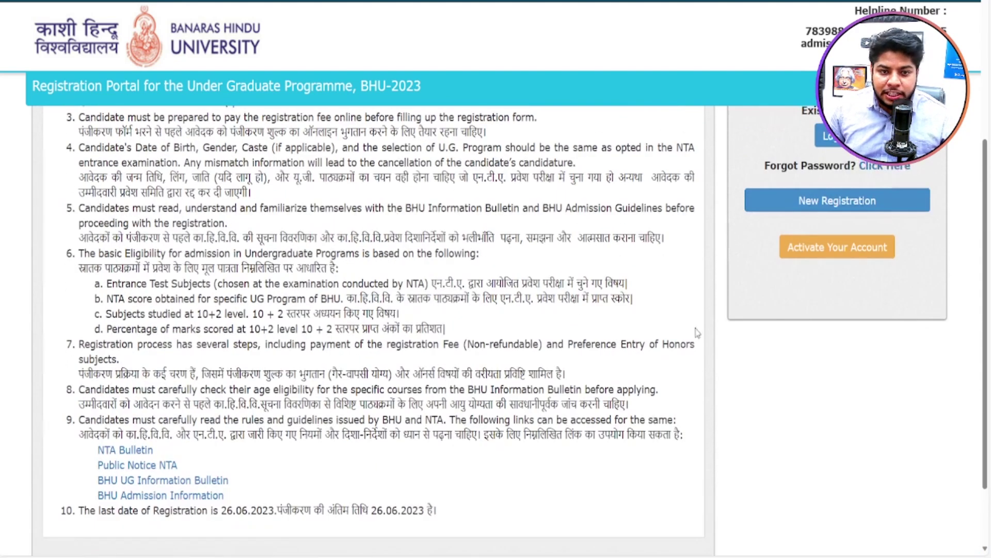
click(830, 201)
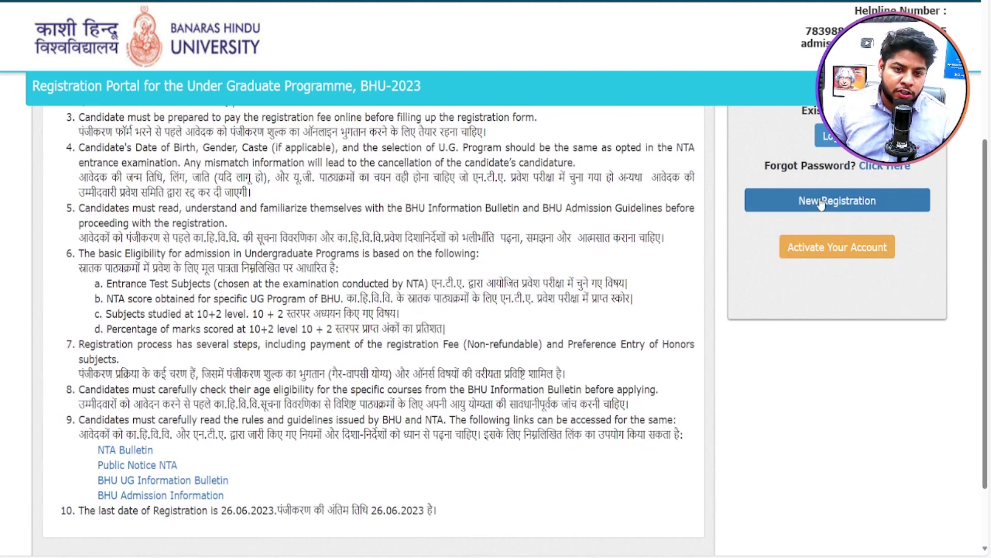
scroll(435, 185, down, 3)
scroll(431, 189, up, 3)
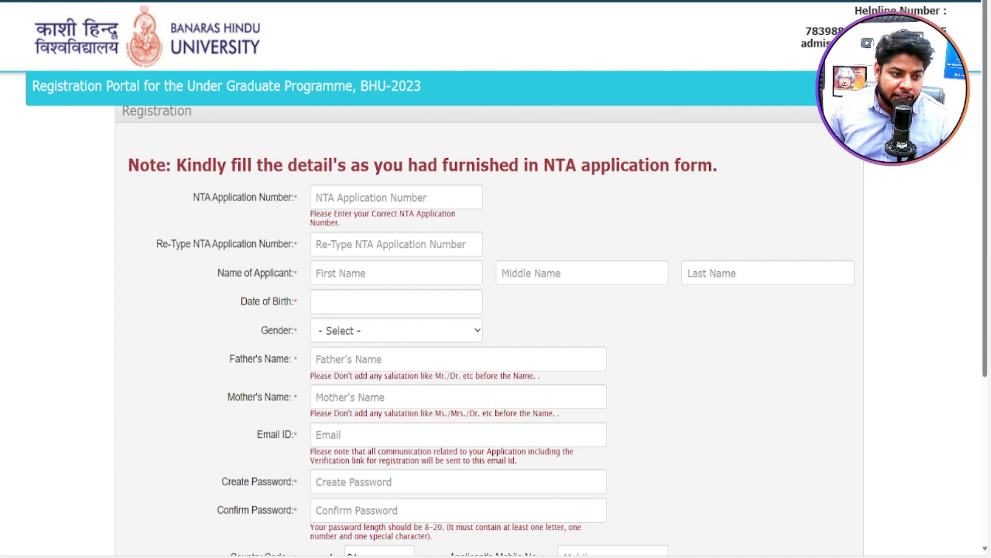
Step: Enter the NTA application number in both the number and confirmation fields
click(361, 199)
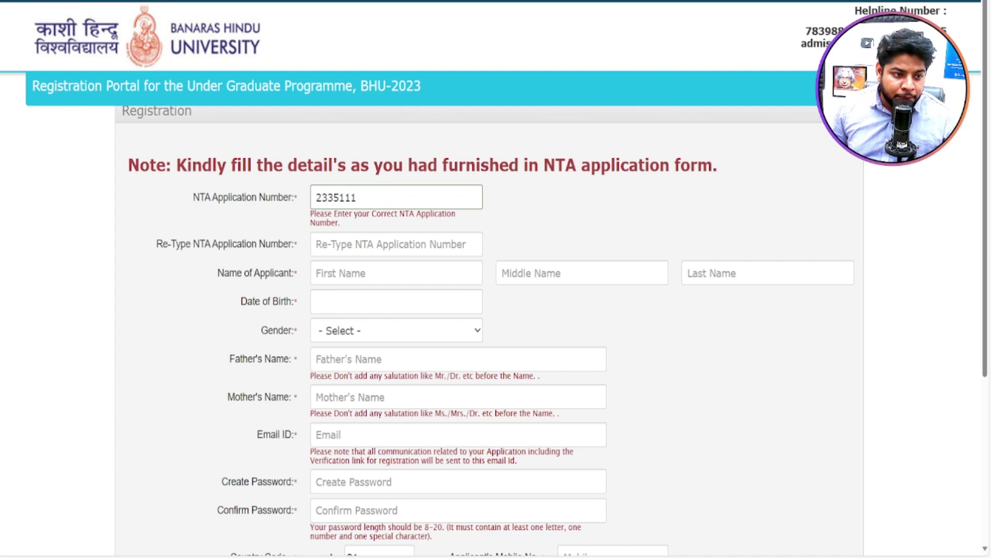
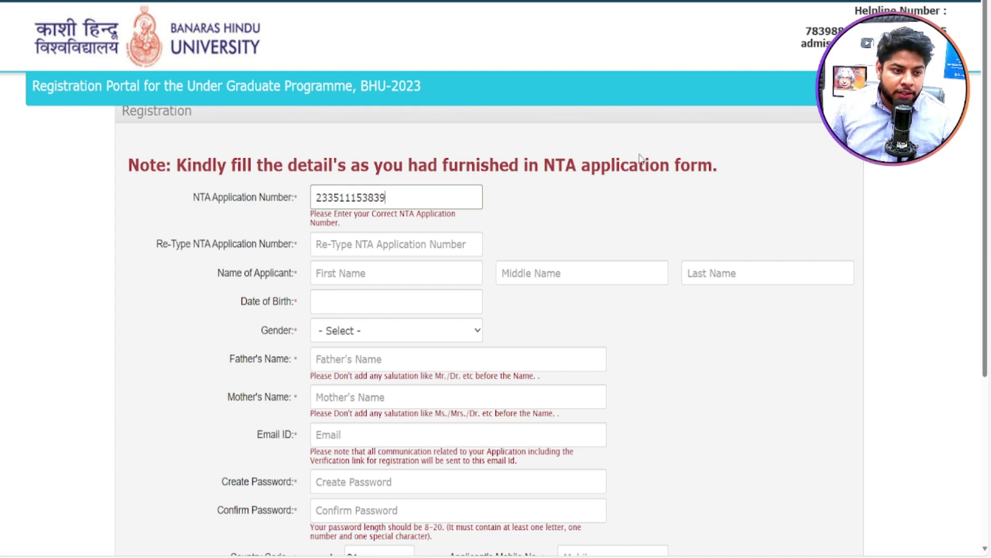
click(352, 254)
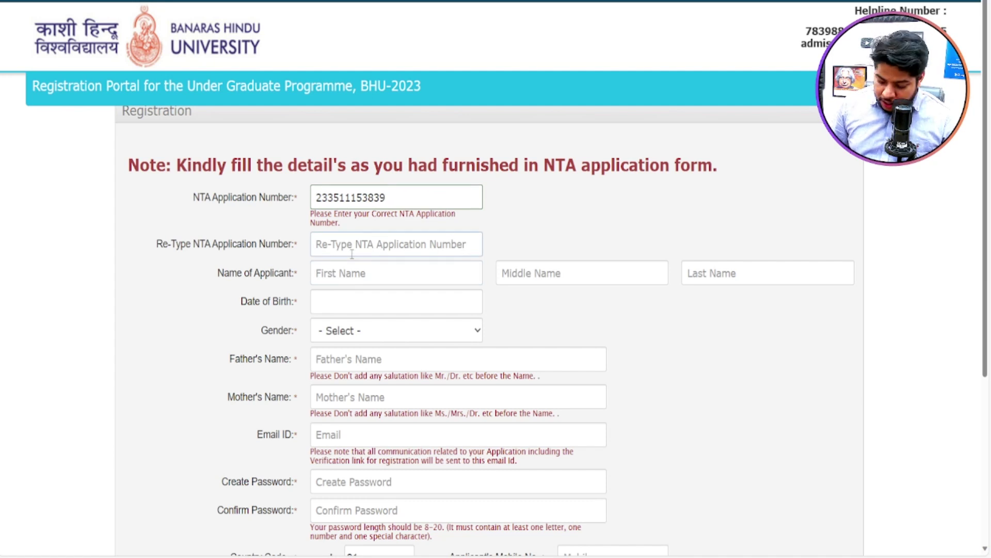
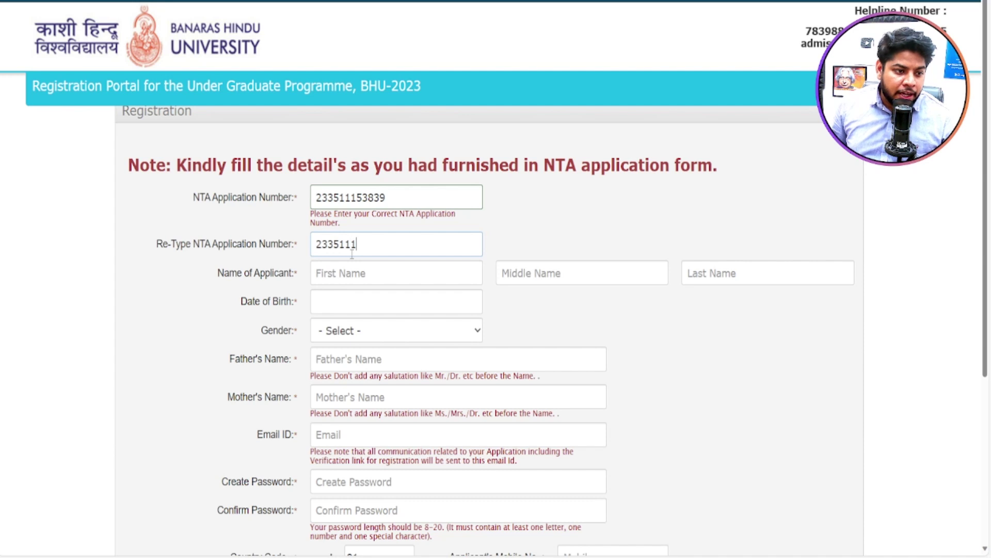
Step: Enter the applicant's first name and pick 22-03-2001 as the date of birth
click(362, 269)
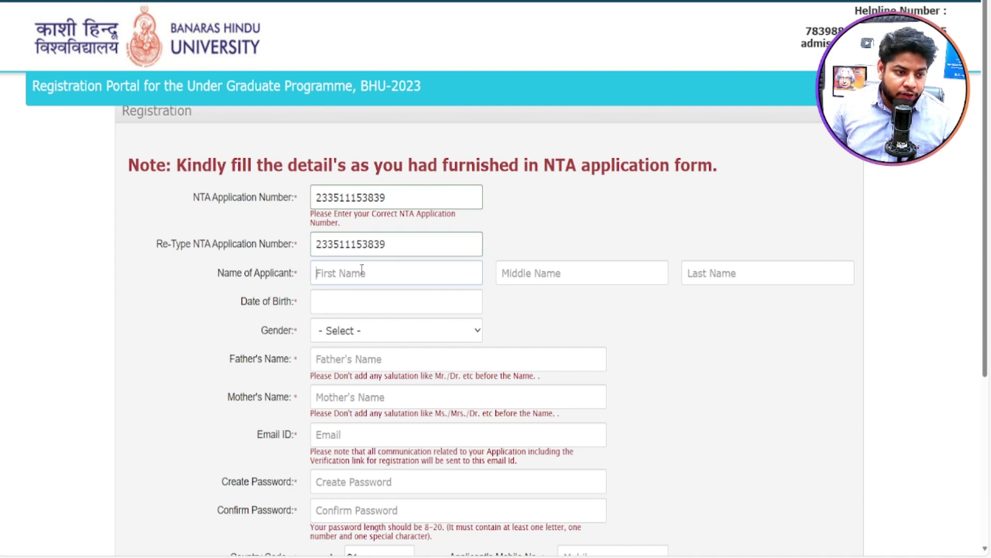
text(RAHUL)
key(Tab)
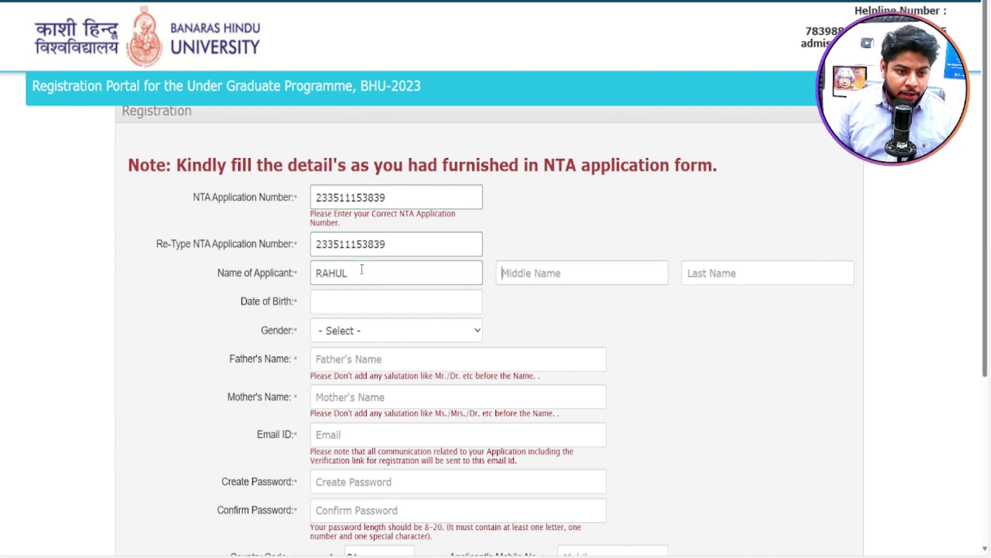
click(360, 302)
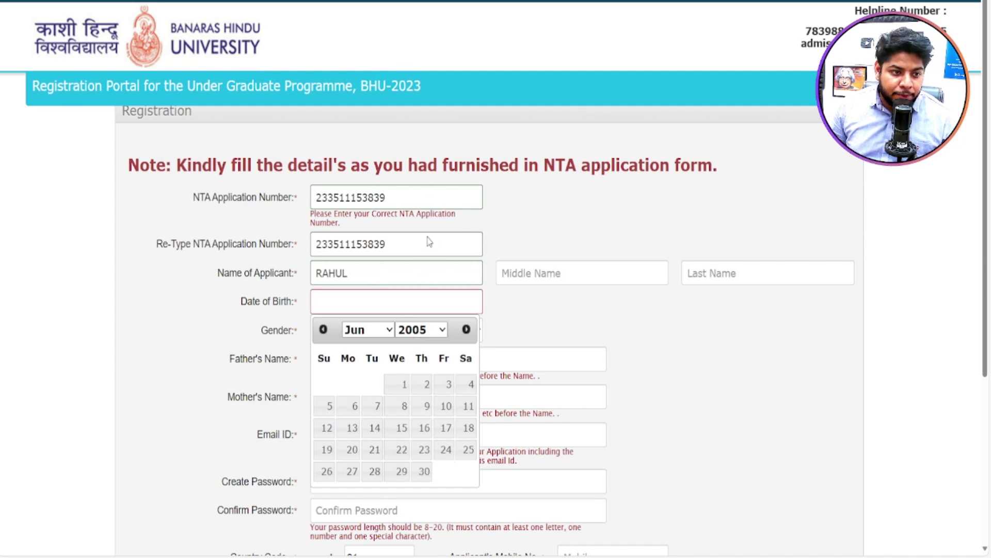
key(Down)
key(Down)
key(Down)
key(Down)
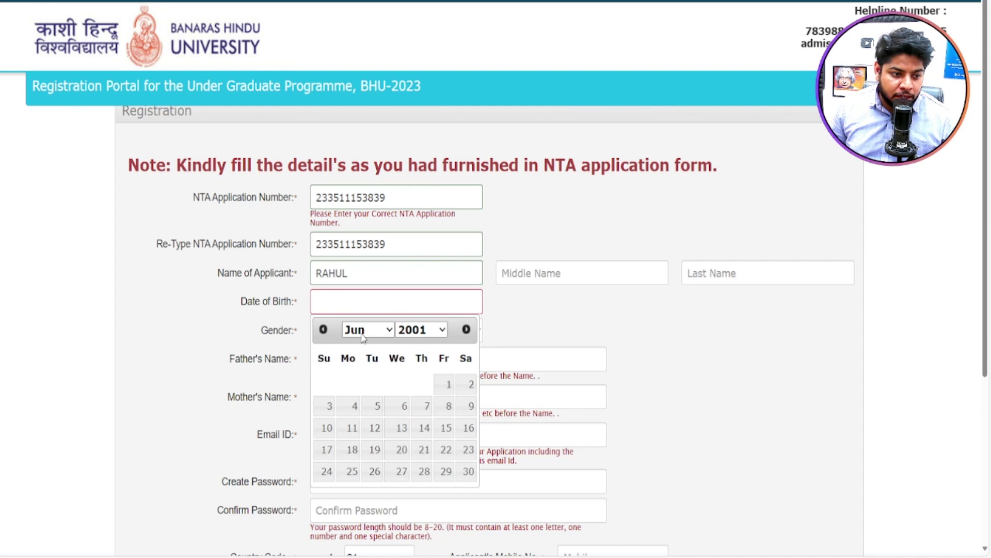
key(Up)
key(Up)
key(Up)
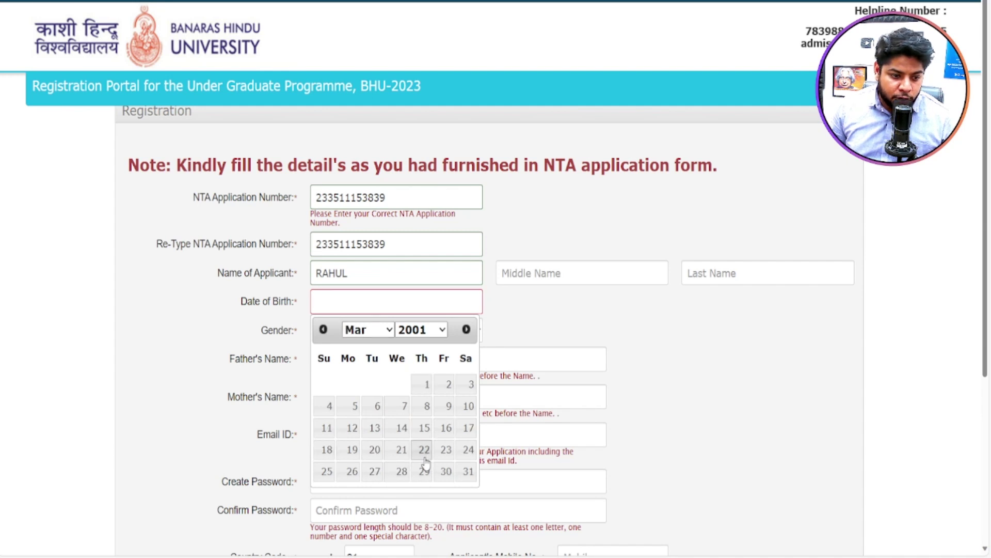
click(424, 457)
Step: Set gender to MALE, fill in the father's name and enter the e-mail address
click(465, 335)
click(360, 366)
click(425, 358)
text(ASDFASDASDFSDA)
click(386, 426)
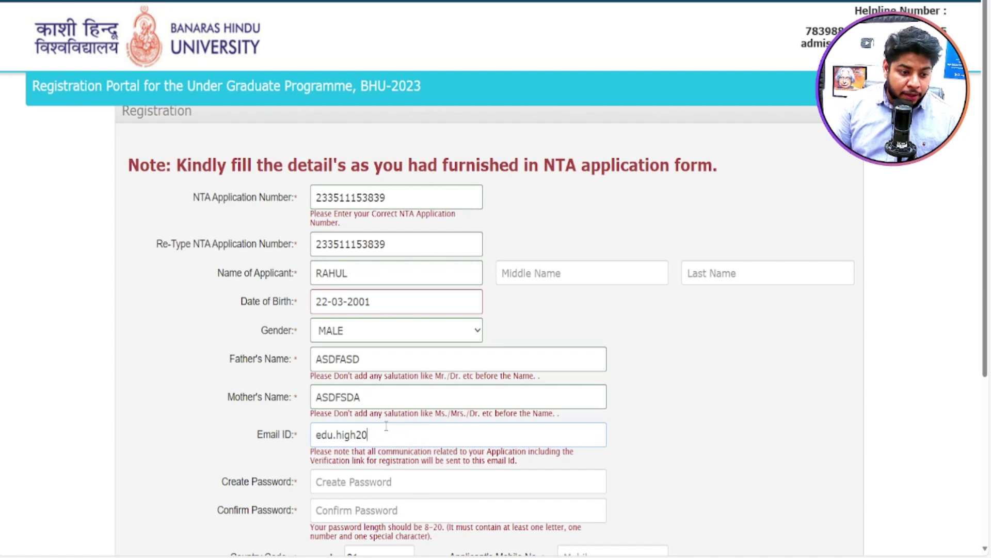
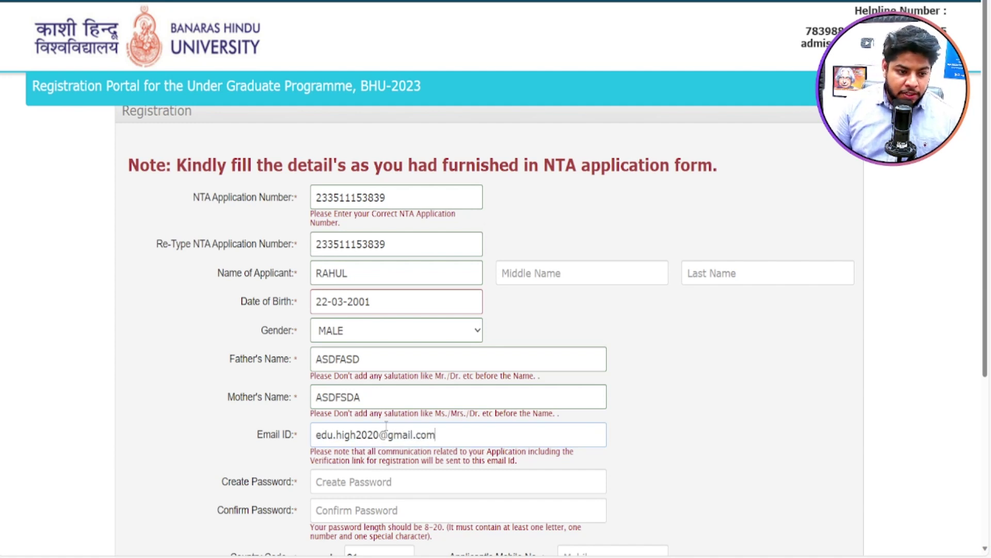
Step: Enter and confirm a password, add the mobile number and captcha, and submit the registration
scroll(386, 425, down, 3)
click(369, 301)
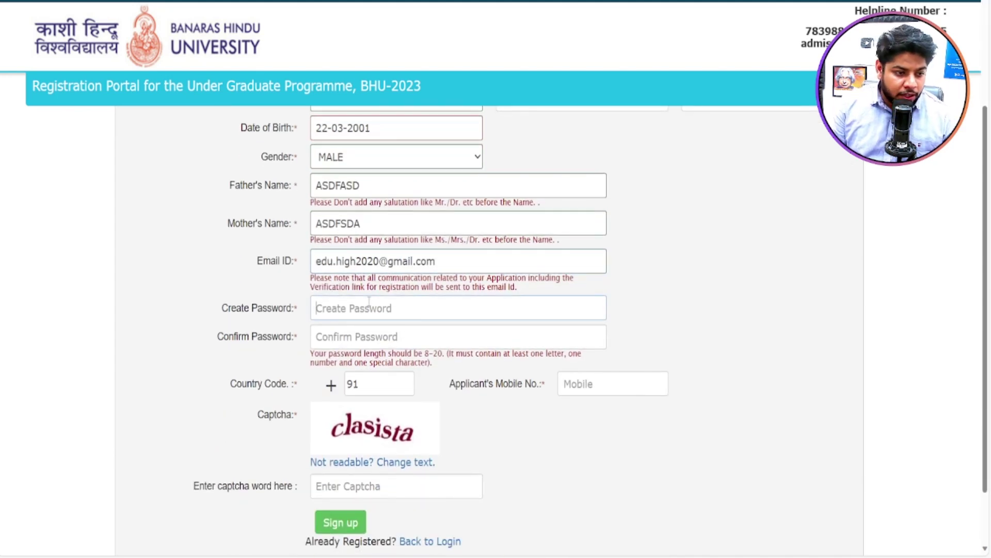
text(aaaaa)
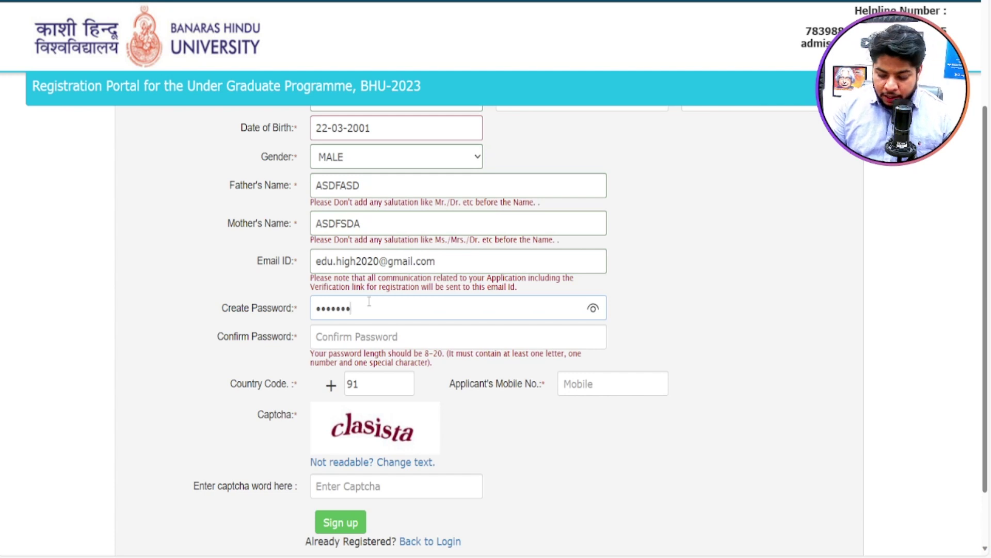
key(Tab)
text(aaaaaaaaa)
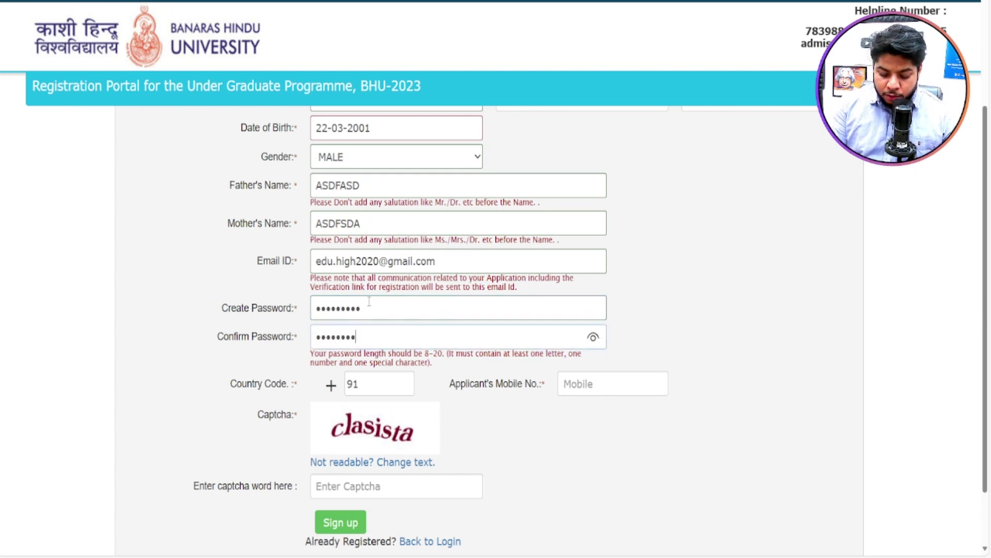
click(573, 383)
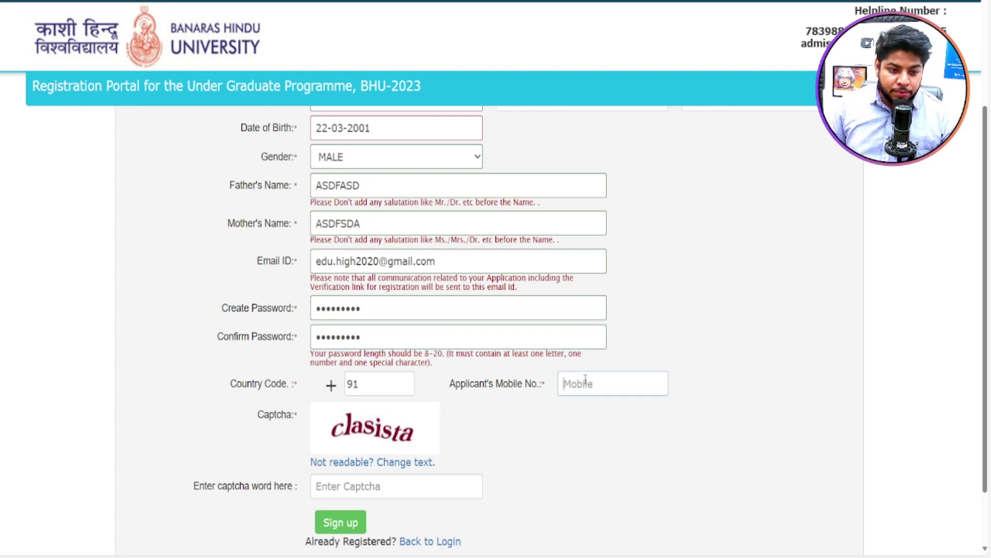
text(95)
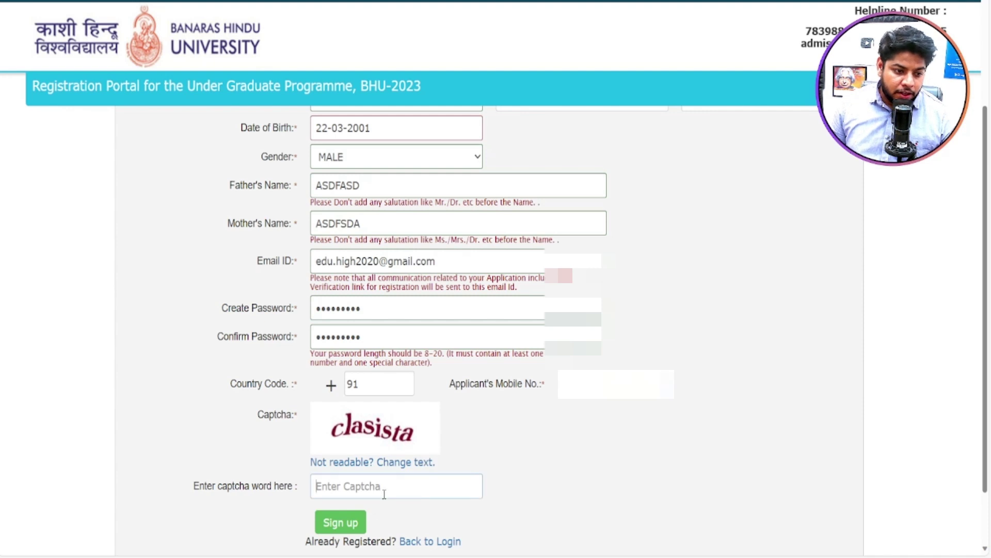
text(clasista)
key(Return)
click(232, 290)
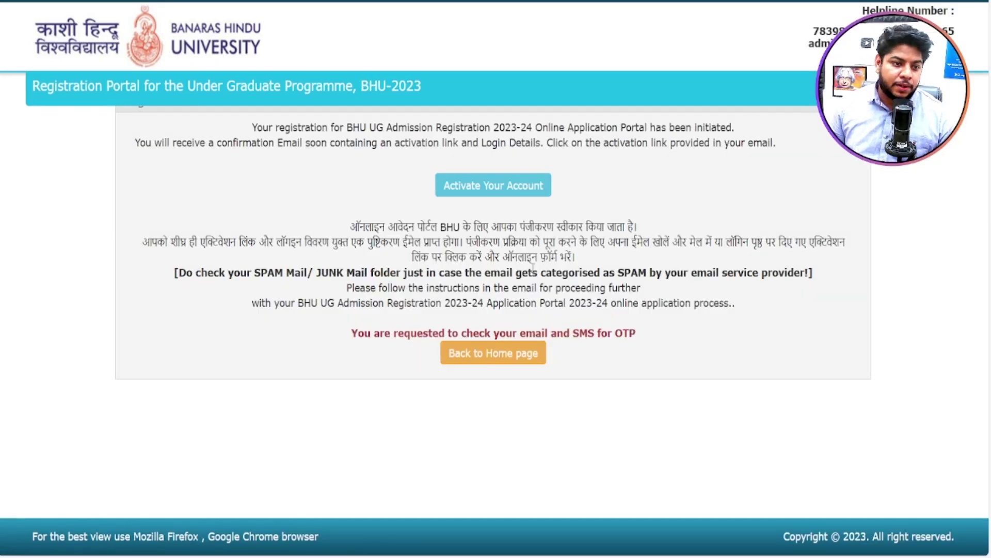
Step: Activate the account using the registered e-mail and activation code, then go to login
click(491, 191)
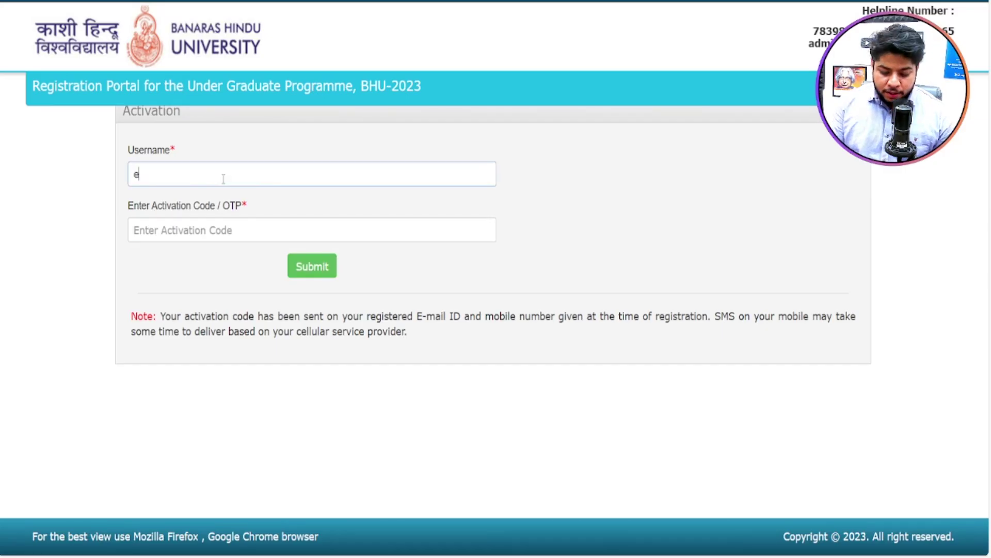
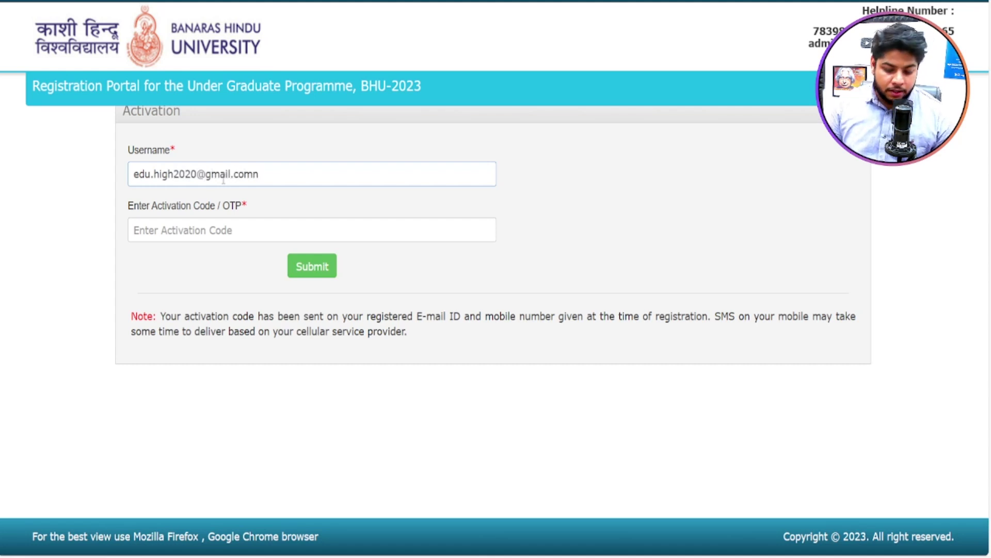
click(191, 234)
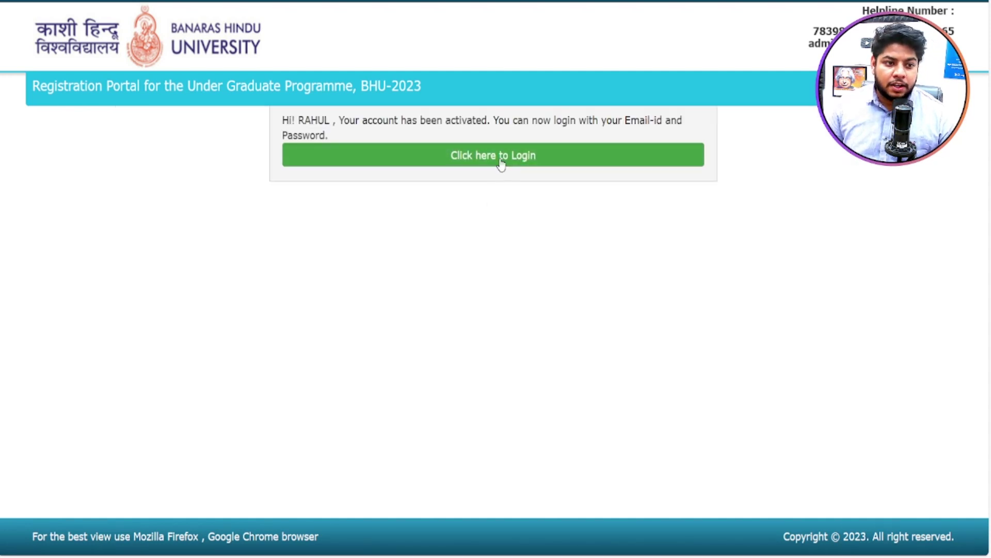
click(503, 161)
scroll(747, 323, down, 1)
scroll(747, 322, down, 3)
Step: Sign in to the applicant account with the registered e-mail and password
click(838, 210)
click(424, 140)
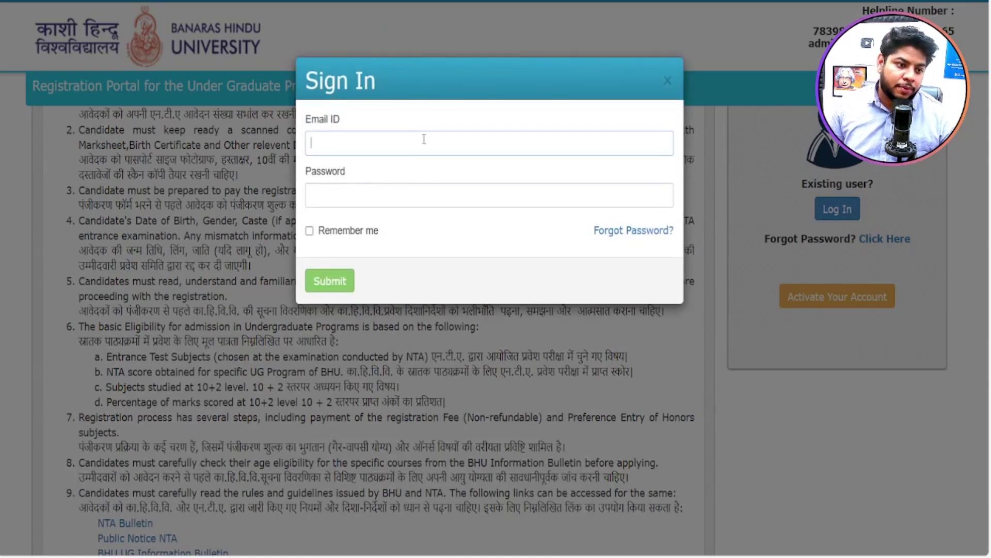
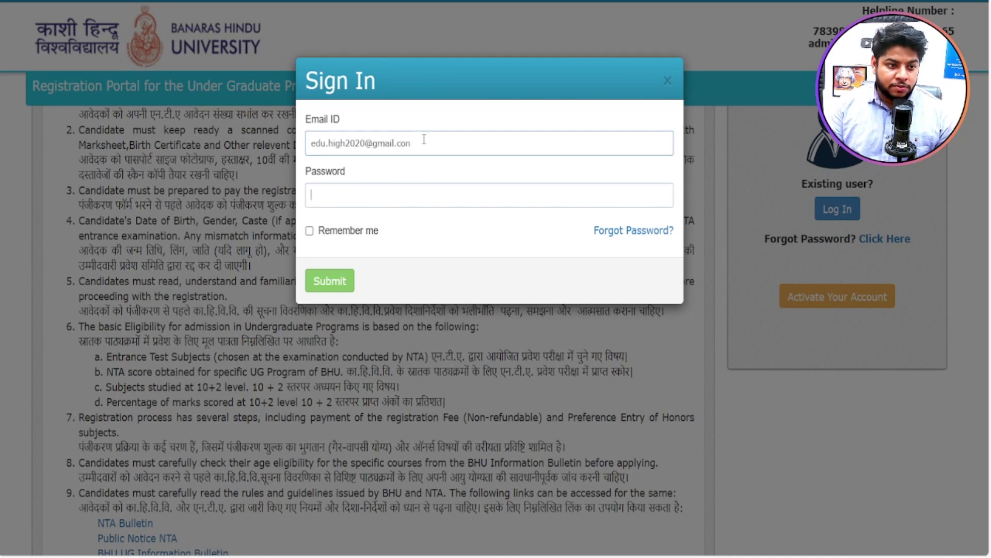
key(ctrl+v)
click(330, 273)
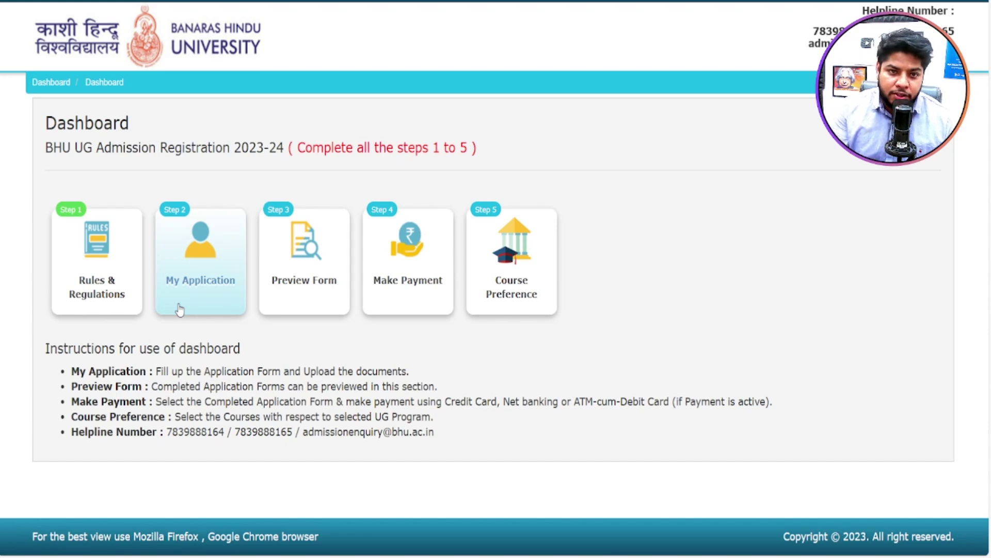
Step: Read Rules & Regulations and the BHU Admission Information PDF, then go to My Application(s)
click(97, 263)
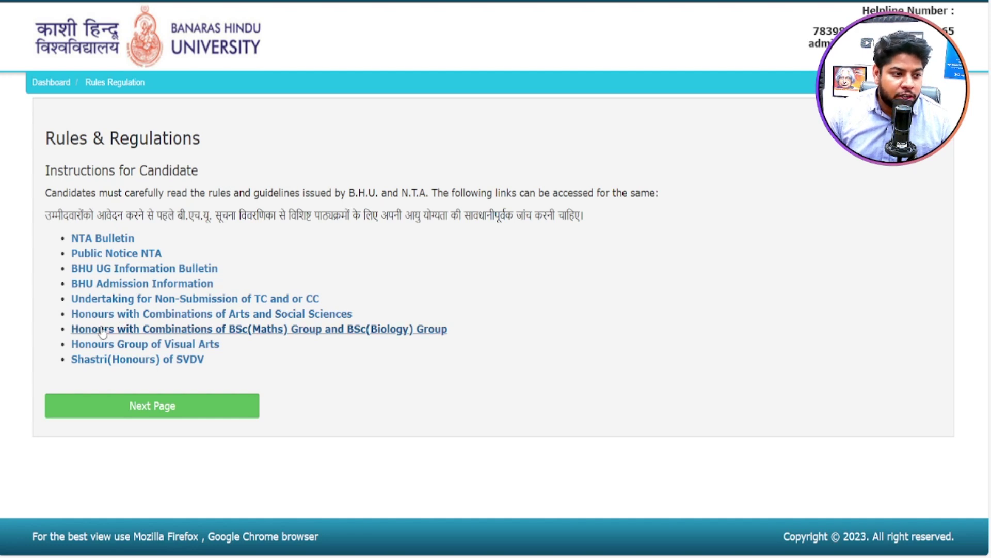
click(140, 287)
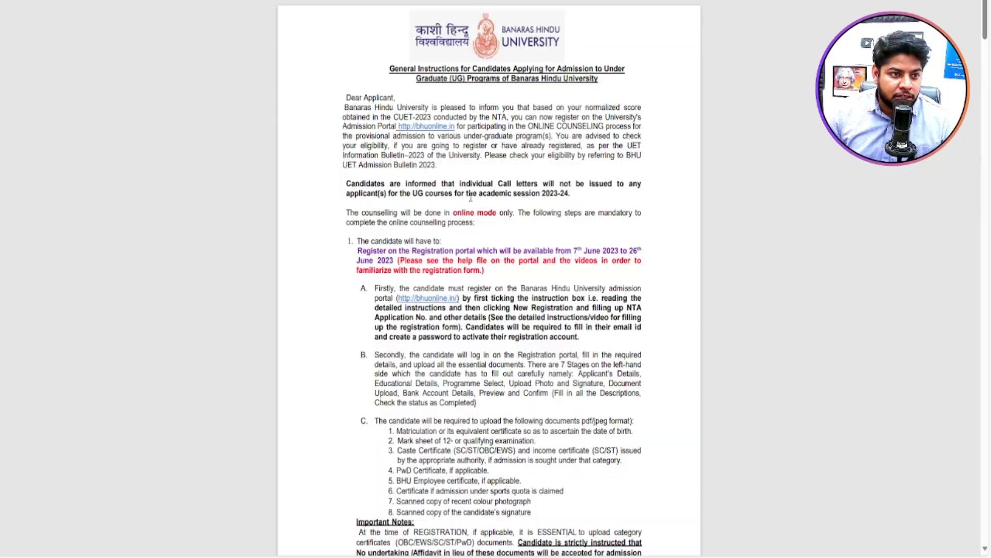
scroll(543, 185, down, 20)
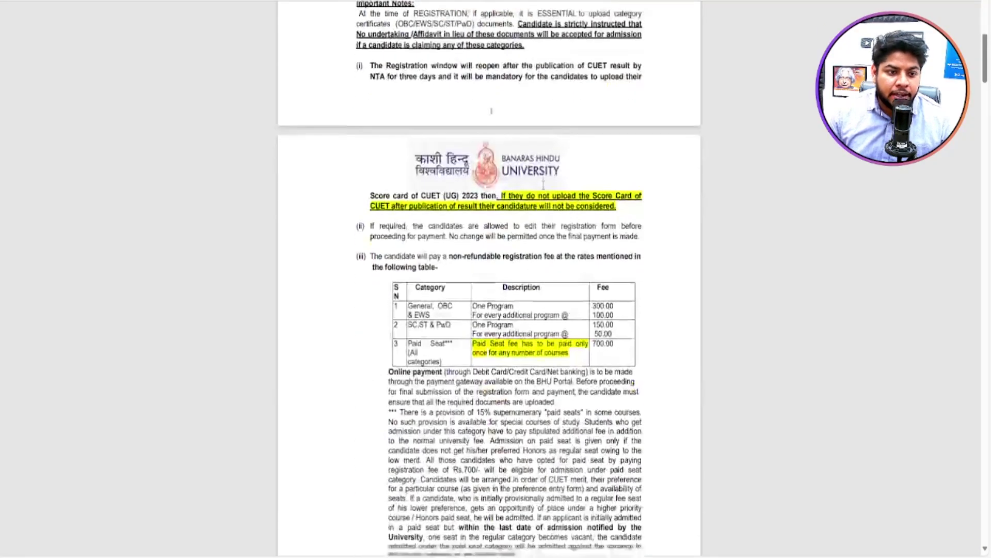
scroll(542, 185, up, 12)
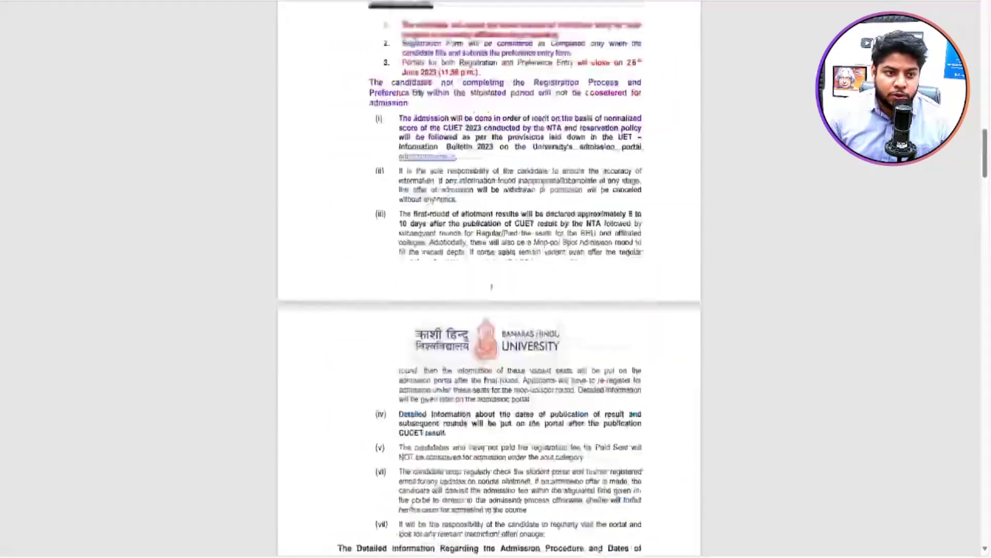
scroll(542, 185, down, 5)
scroll(543, 184, up, 15)
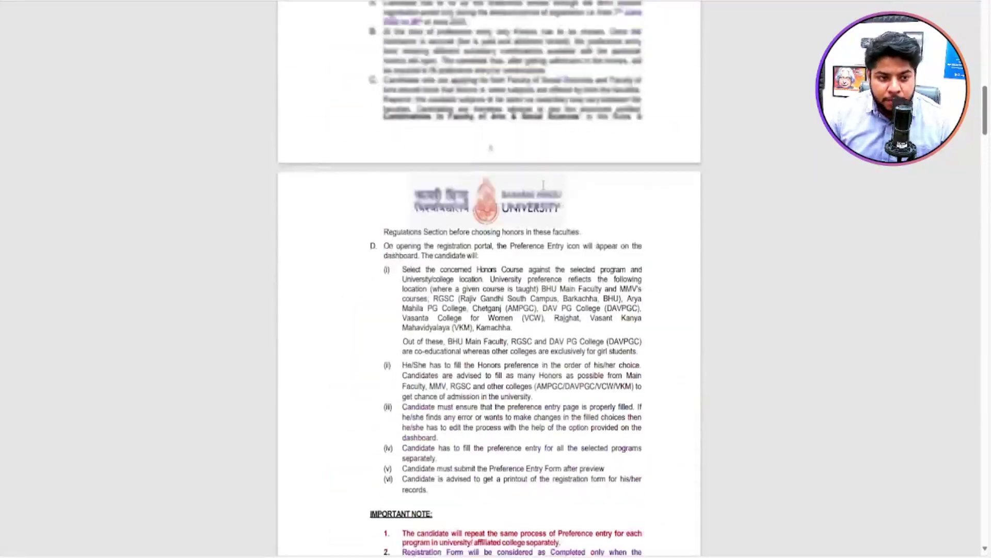
ctrl+scroll(543, 185, up, 3)
scroll(542, 185, up, 20)
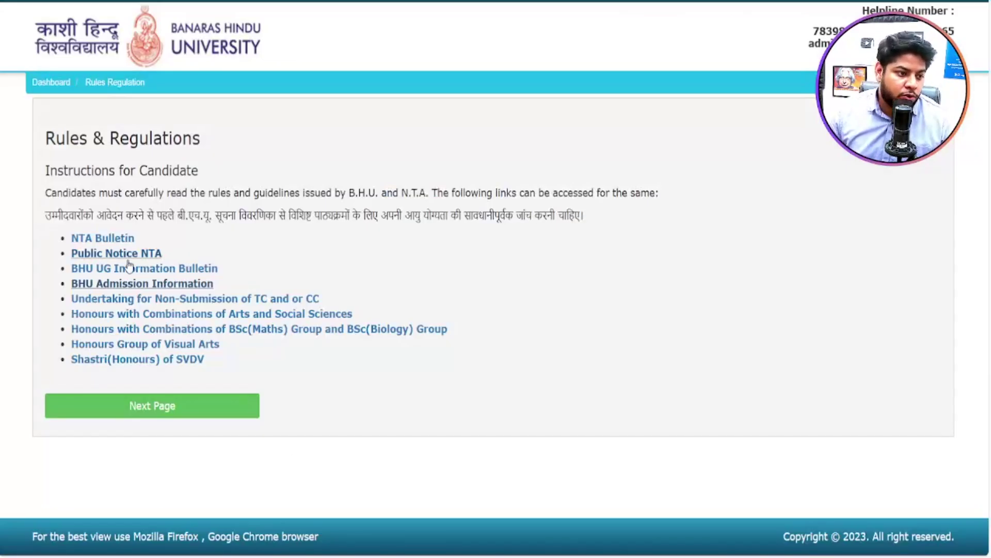
click(223, 394)
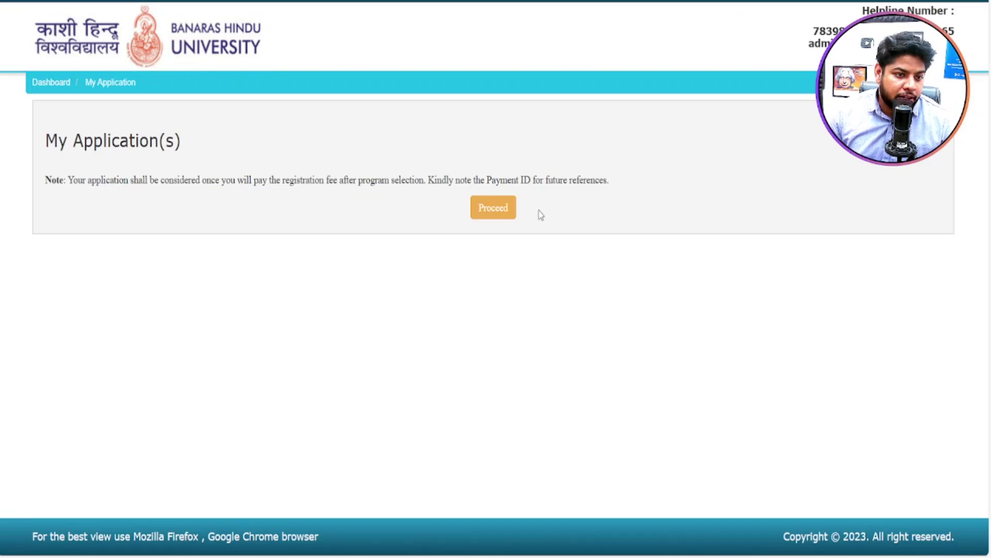
Step: Start a new application, confirm reading the bulletins, and open the Applicant's Detail form
click(481, 211)
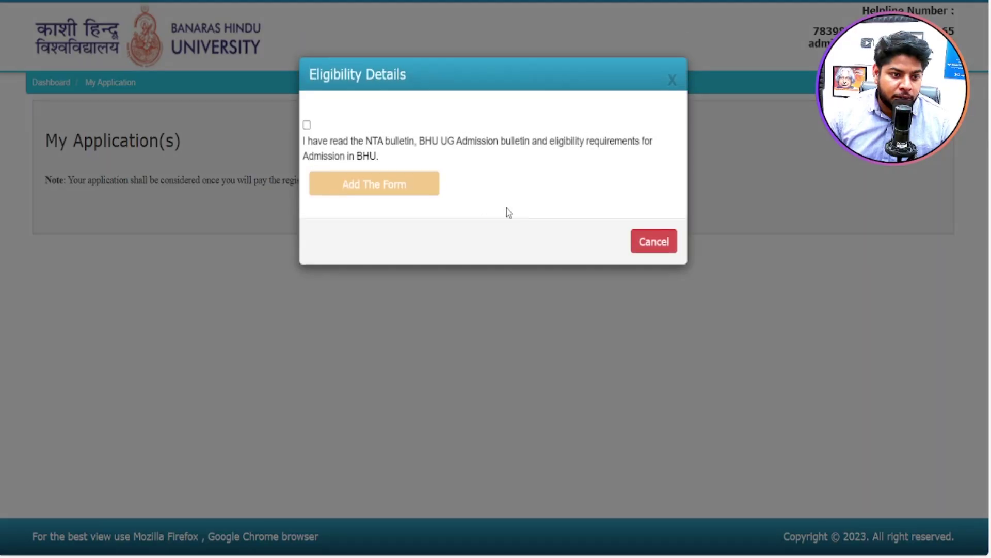
click(307, 125)
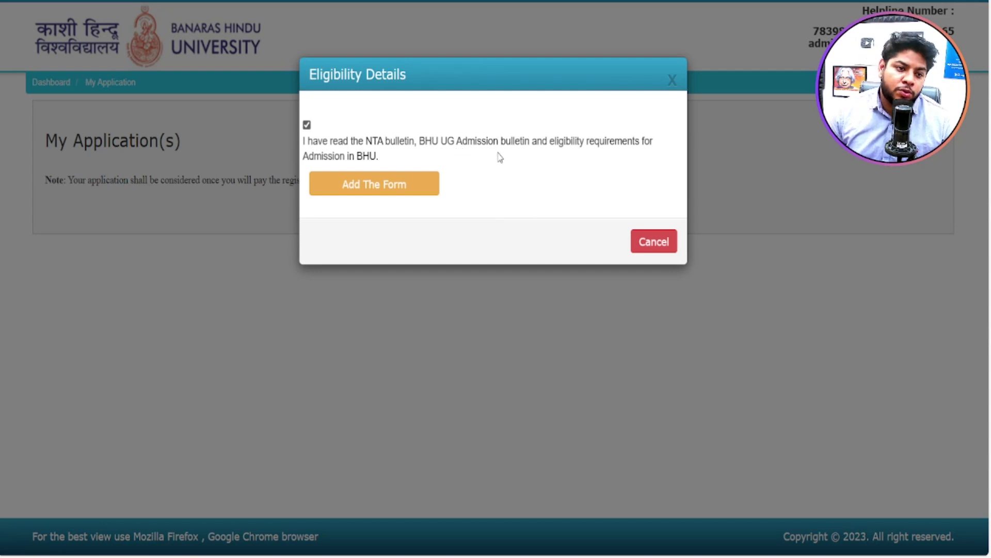
click(392, 192)
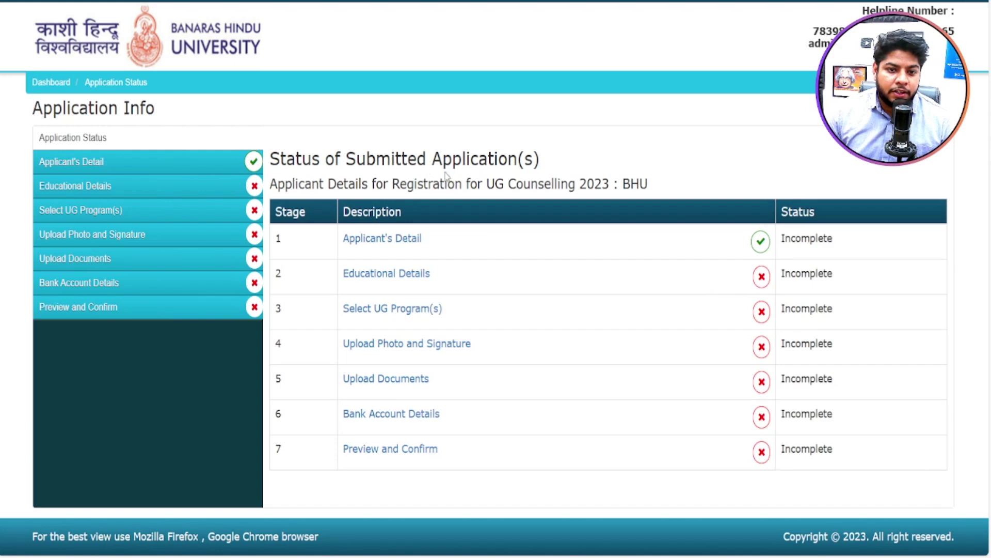
click(397, 237)
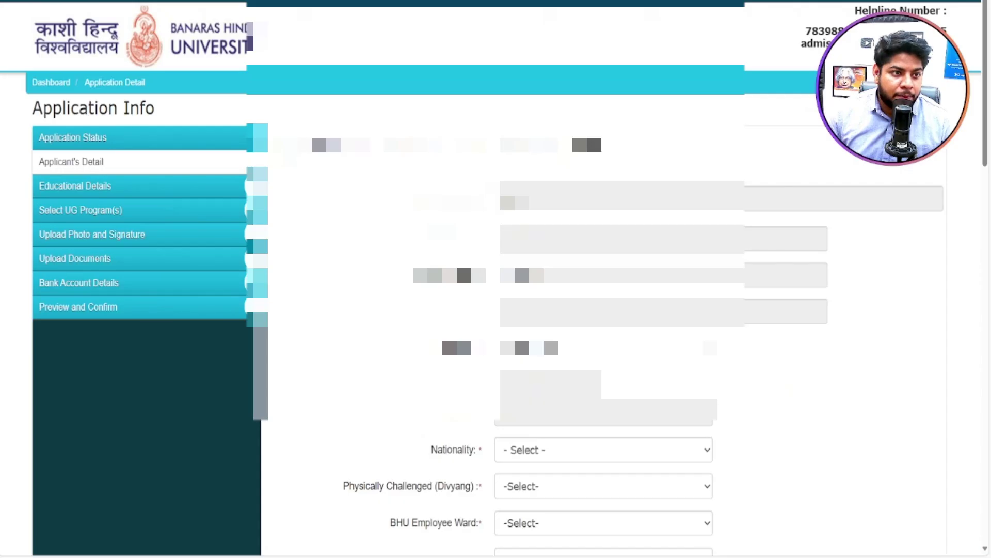
Step: Set Nationality to Indian, BHU Employee Ward to No, and ever-arrested to No
scroll(496, 309, down, 6)
scroll(496, 310, up, 3)
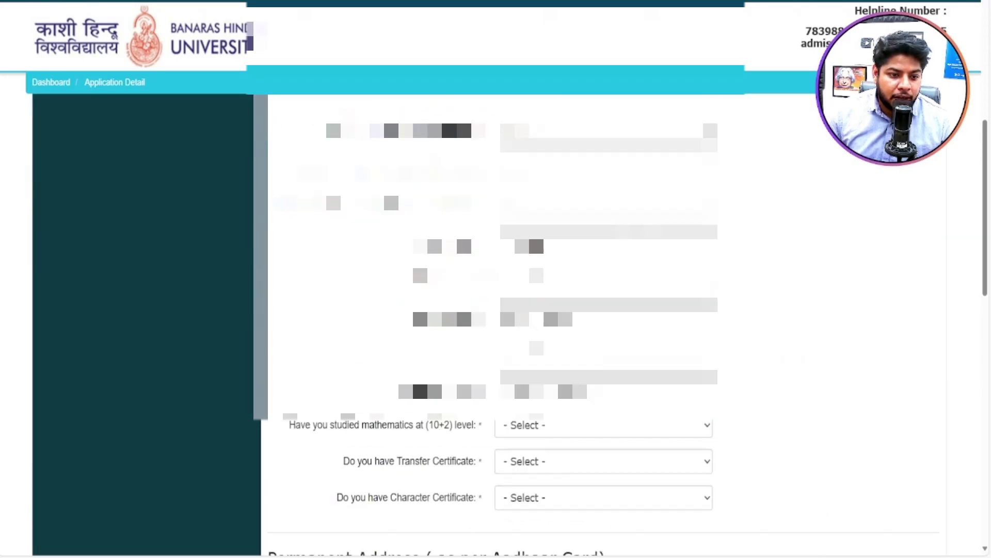
scroll(451, 231, up, 3)
scroll(451, 231, down, 7)
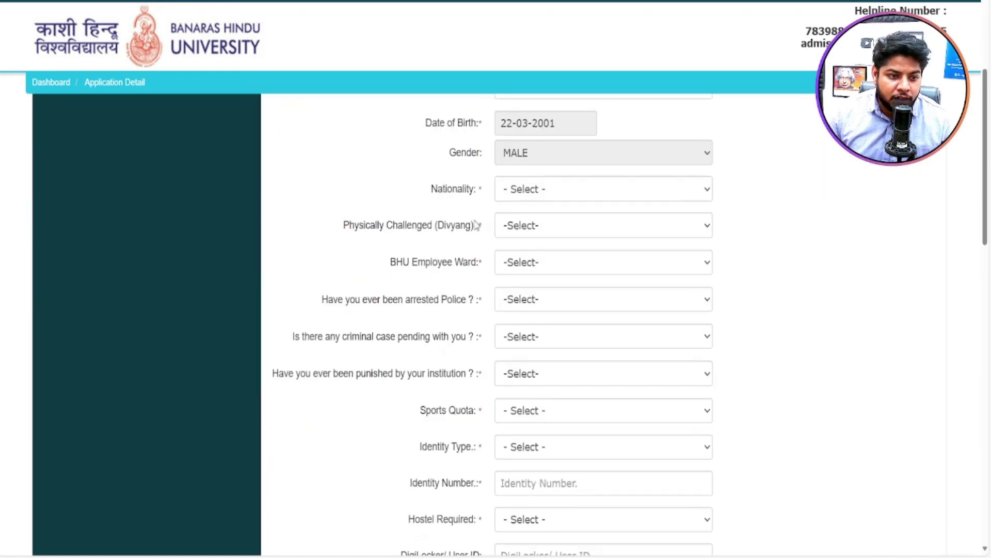
click(549, 142)
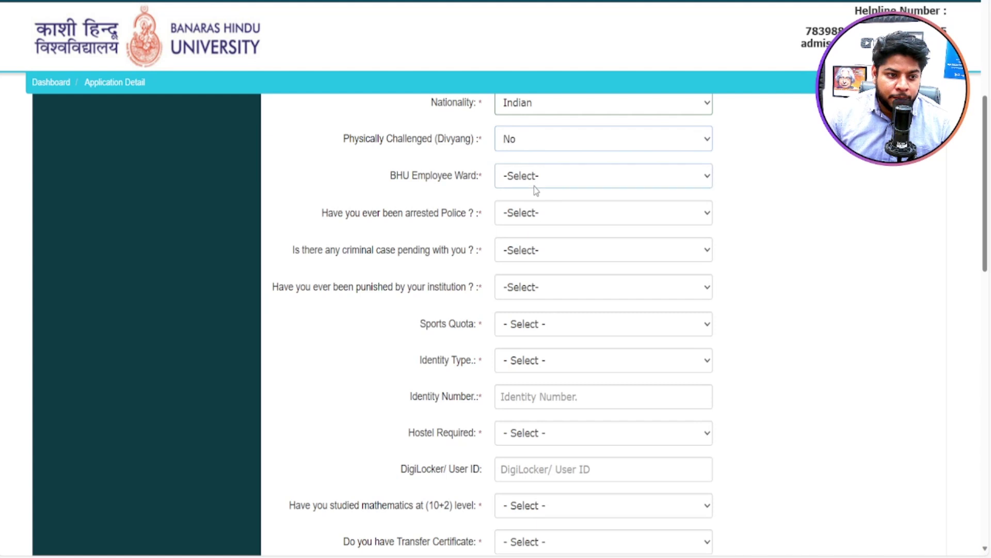
click(528, 229)
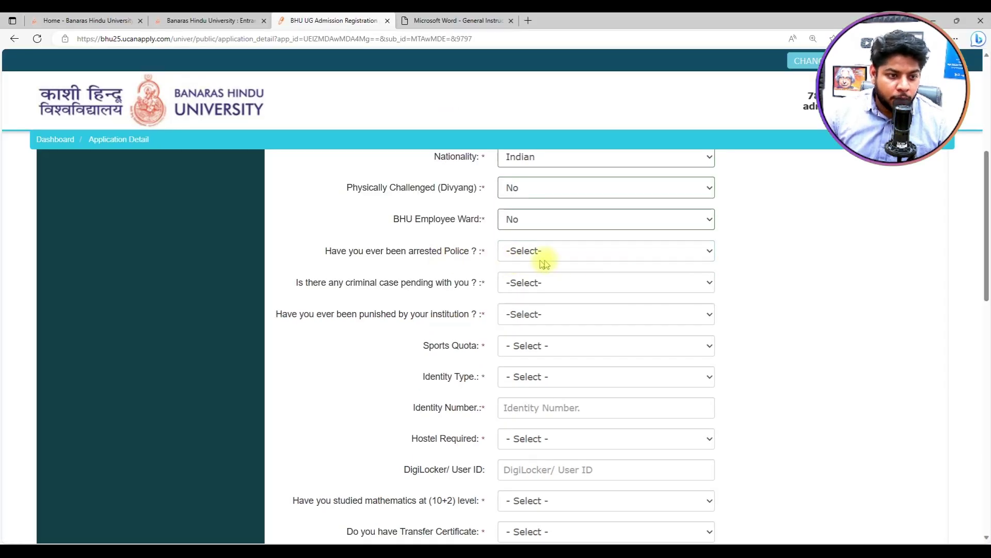
click(570, 253)
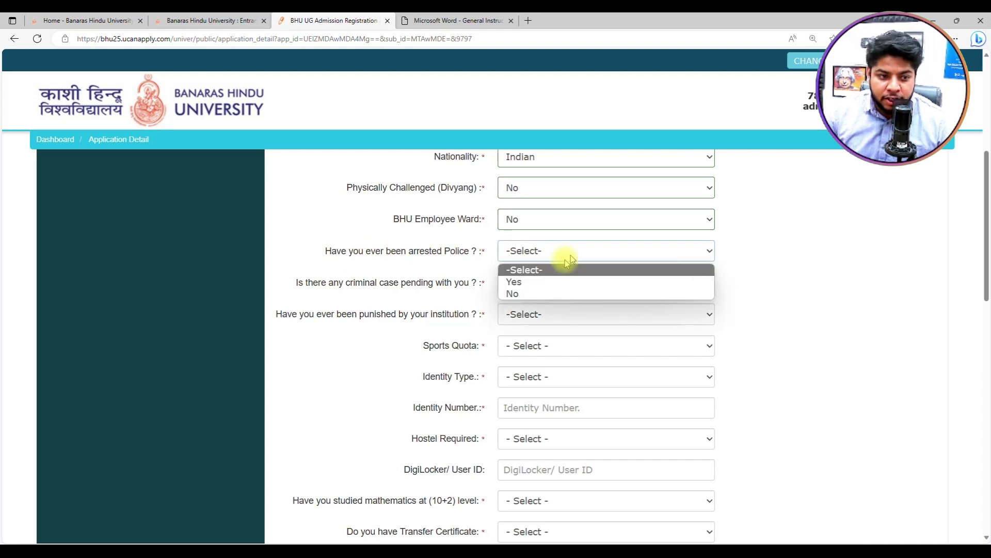
click(574, 293)
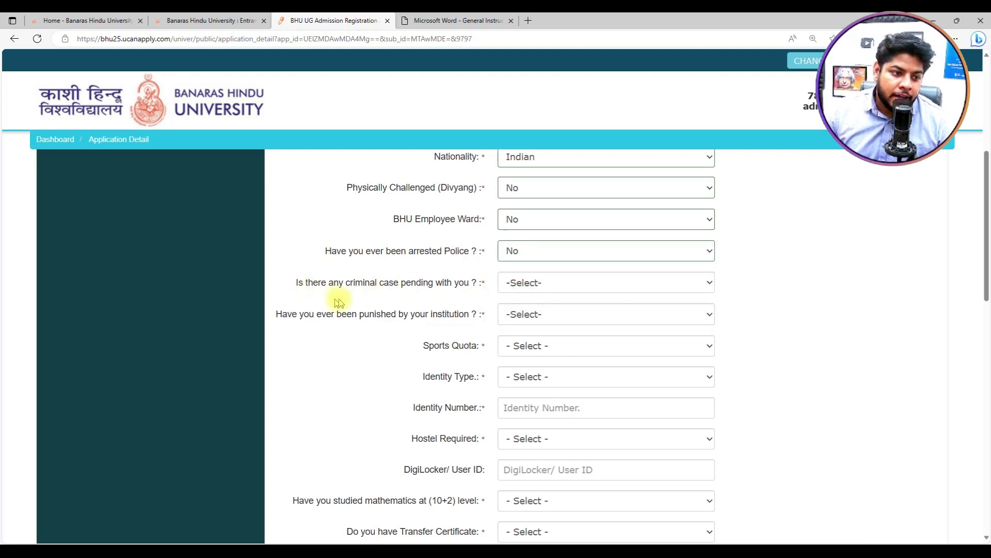
Step: Answer No to pending criminal case, institution punishment, and Sports Quota
click(510, 285)
click(512, 325)
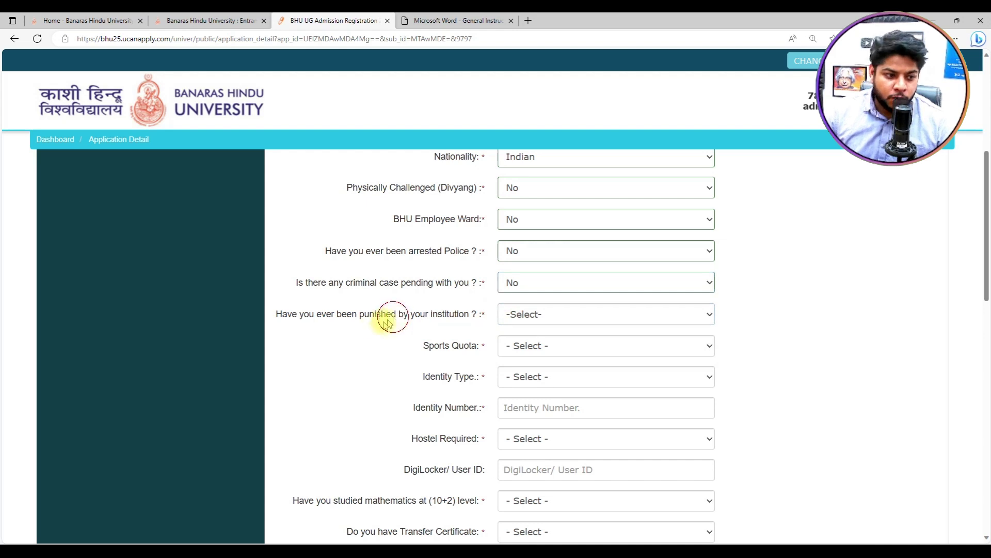
click(545, 319)
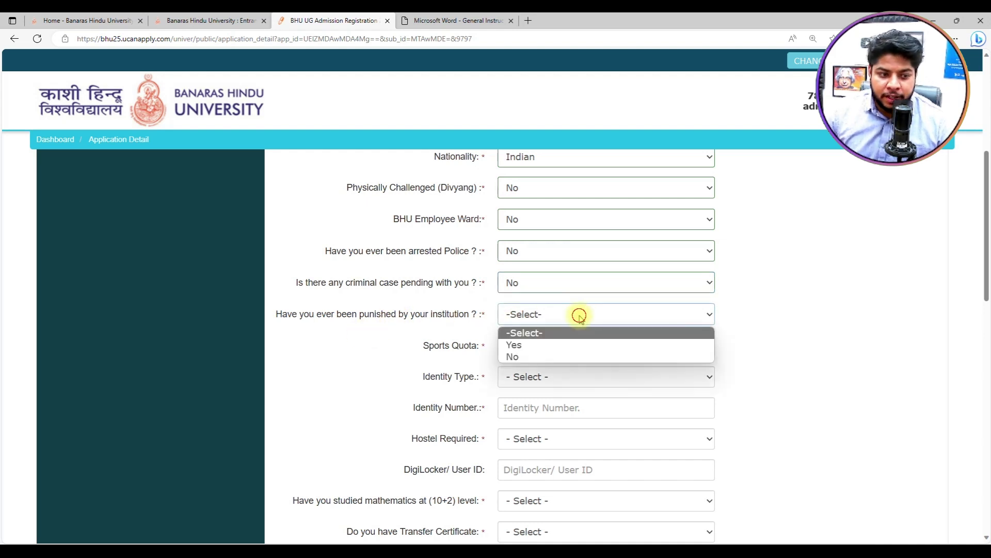
click(544, 354)
click(556, 355)
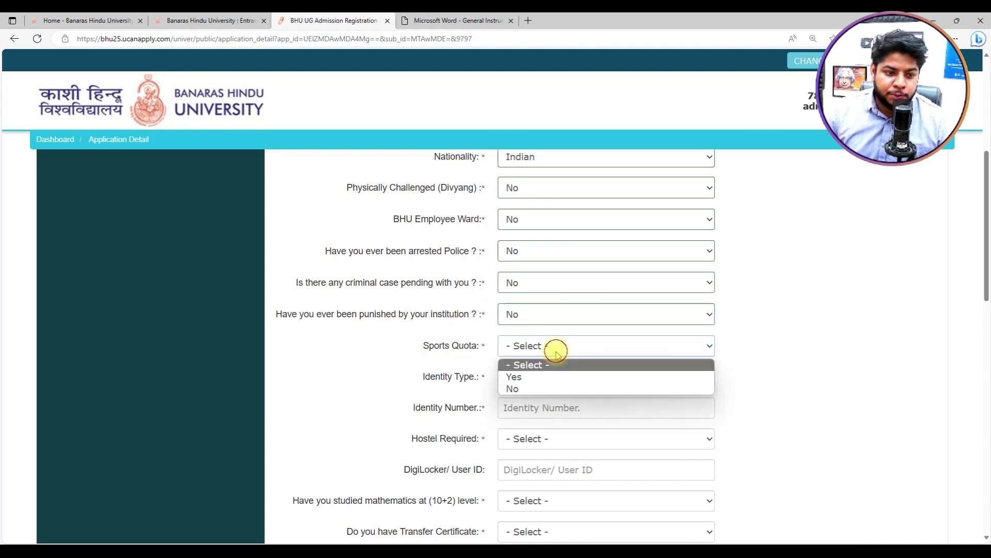
click(548, 386)
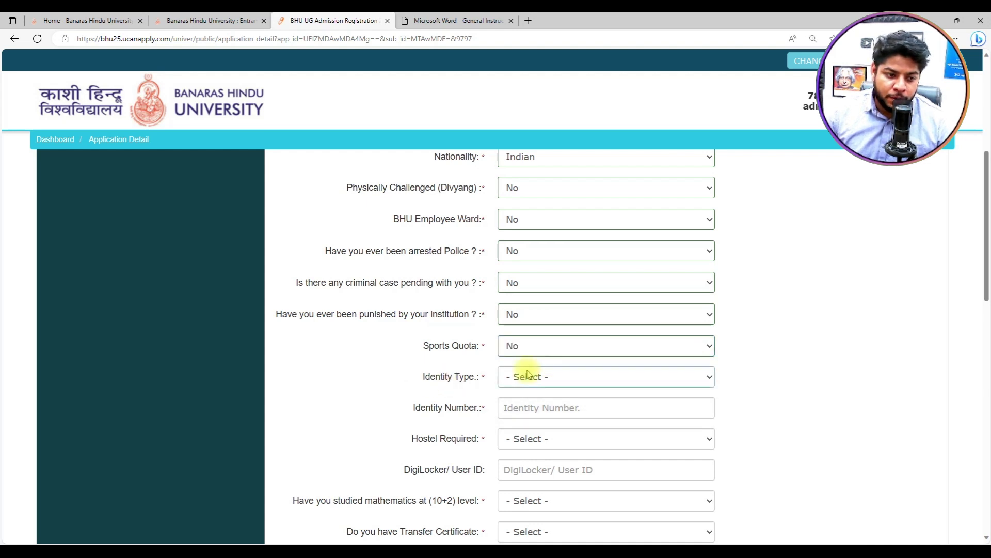
Step: Choose 'Any Other Valid Govt identity with photograph', enter its number, and set Hostel Required to No
scroll(526, 376, down, 1)
click(549, 310)
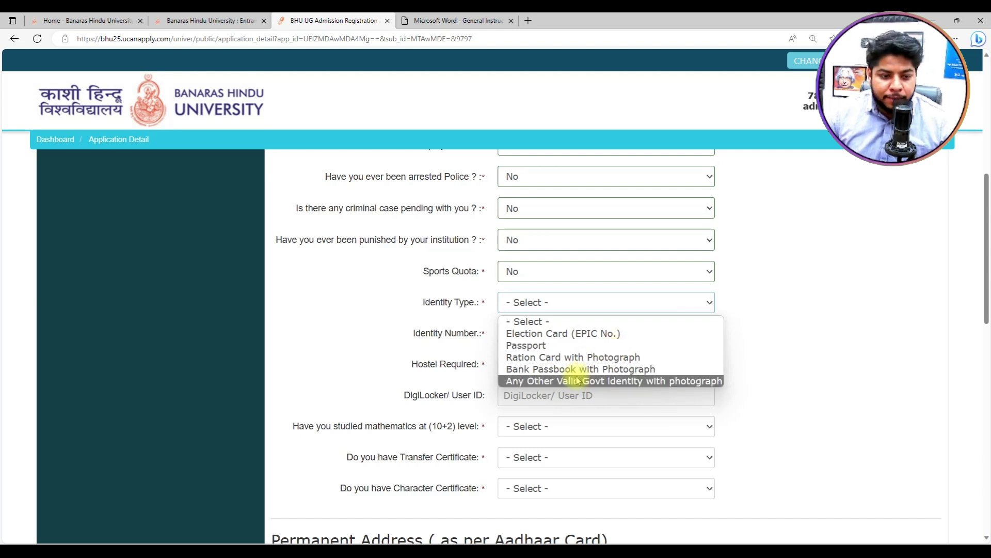
click(574, 382)
click(556, 332)
click(582, 363)
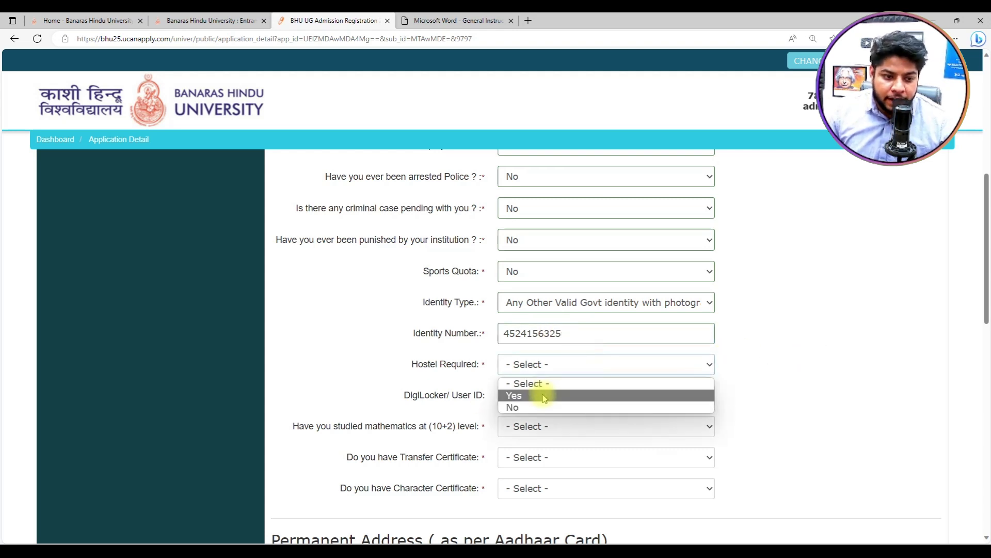
click(541, 408)
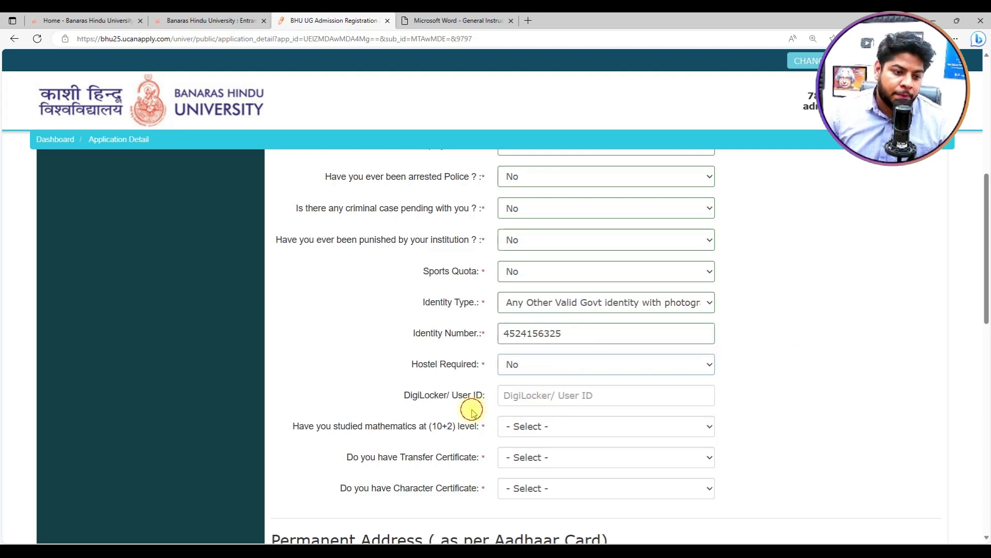
click(443, 388)
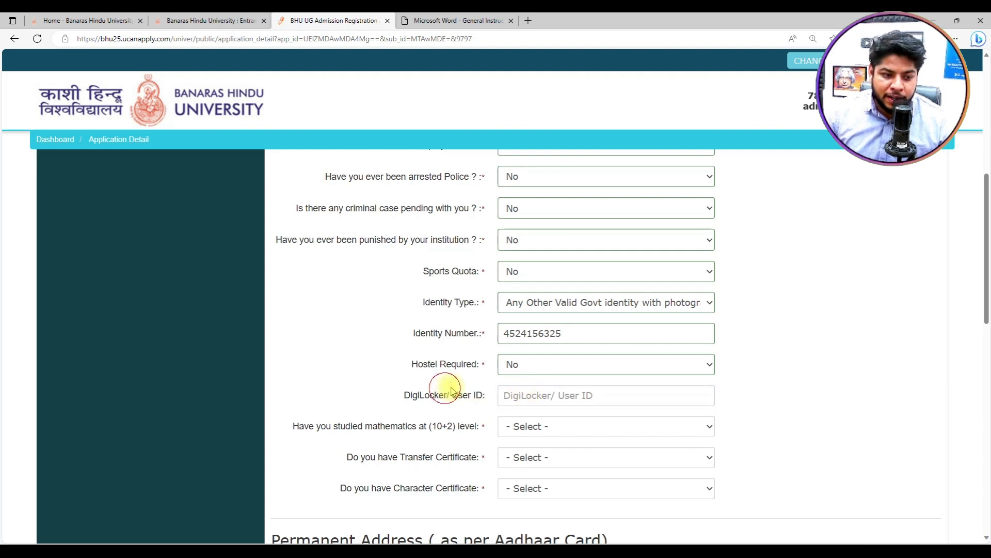
Step: Answer Yes for mathematics at 10+2 and No for Transfer and Character Certificates
scroll(469, 396, down, 1)
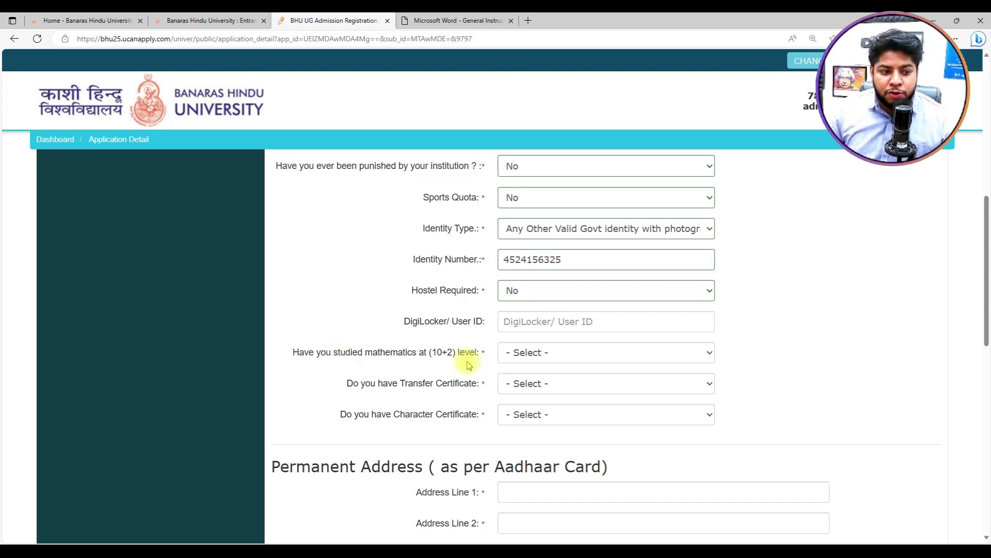
click(529, 356)
click(519, 382)
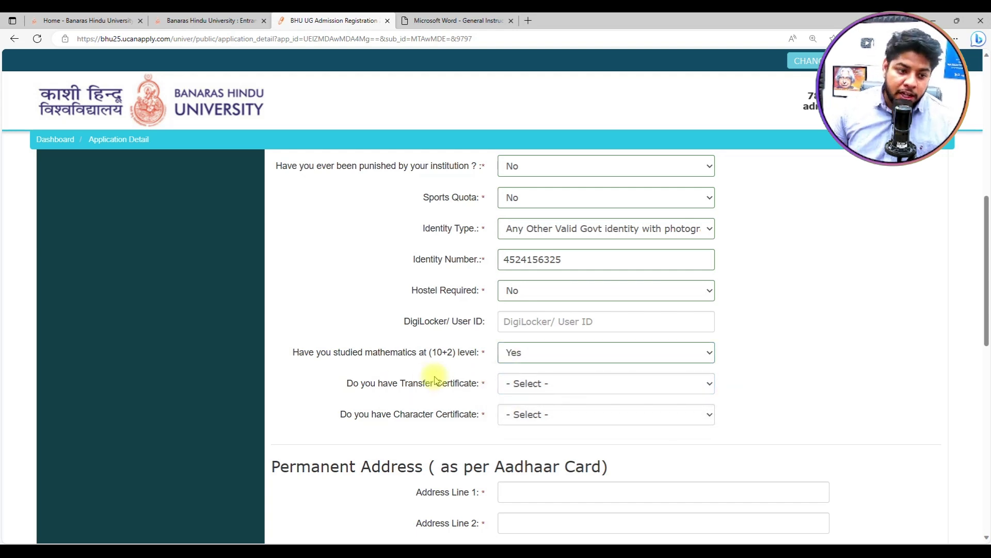
click(536, 390)
click(516, 421)
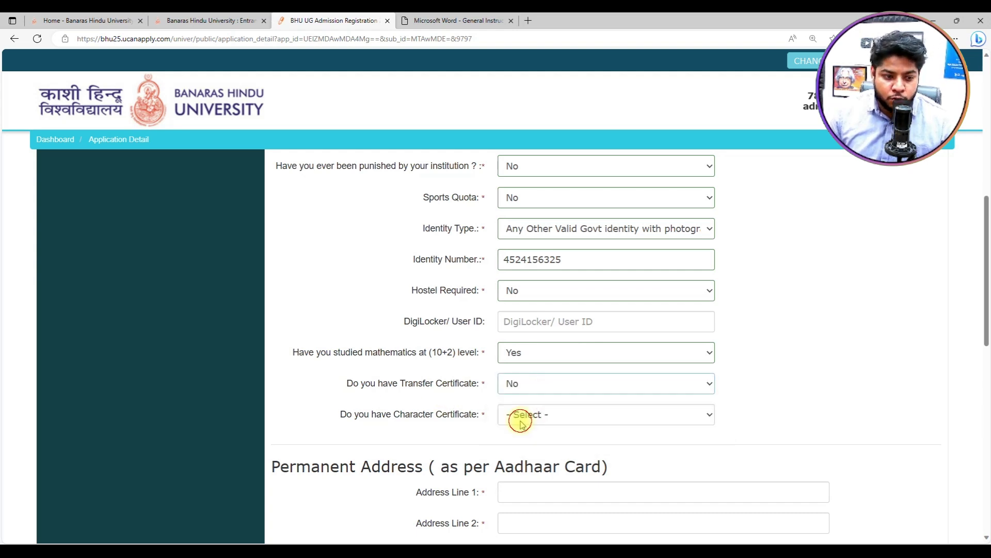
click(511, 416)
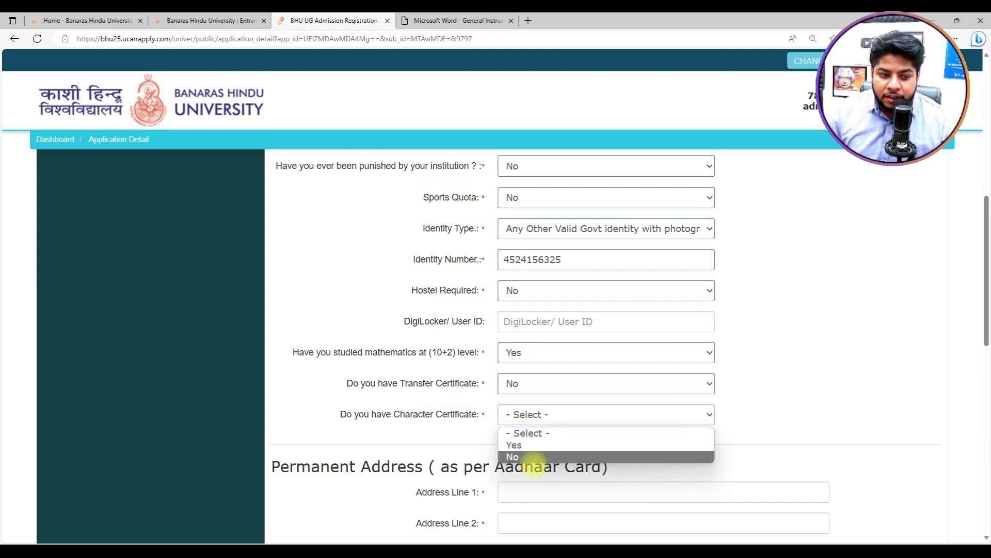
click(535, 457)
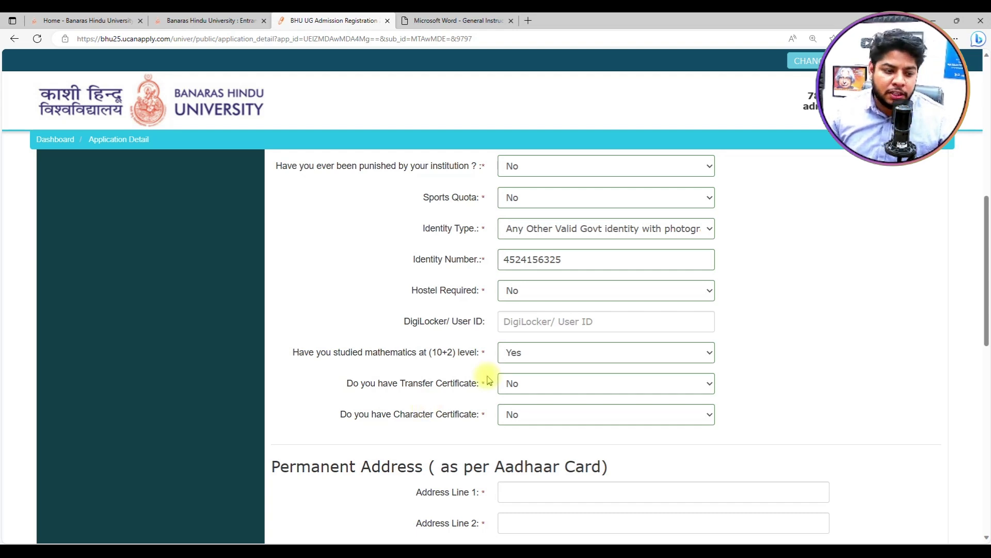
scroll(490, 361, down, 4)
Step: Type the two permanent address lines and the city and post office
click(568, 278)
text(hasdgjfgsj)
key(Tab)
text(jkahsdkjfhkj)
key(Tab)
text(n)
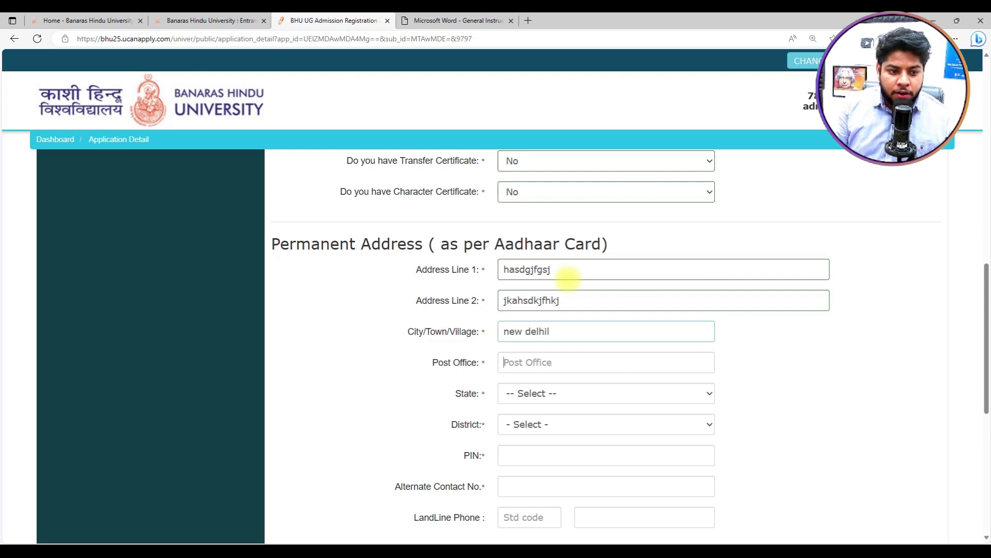
text(110074)
key(Tab)
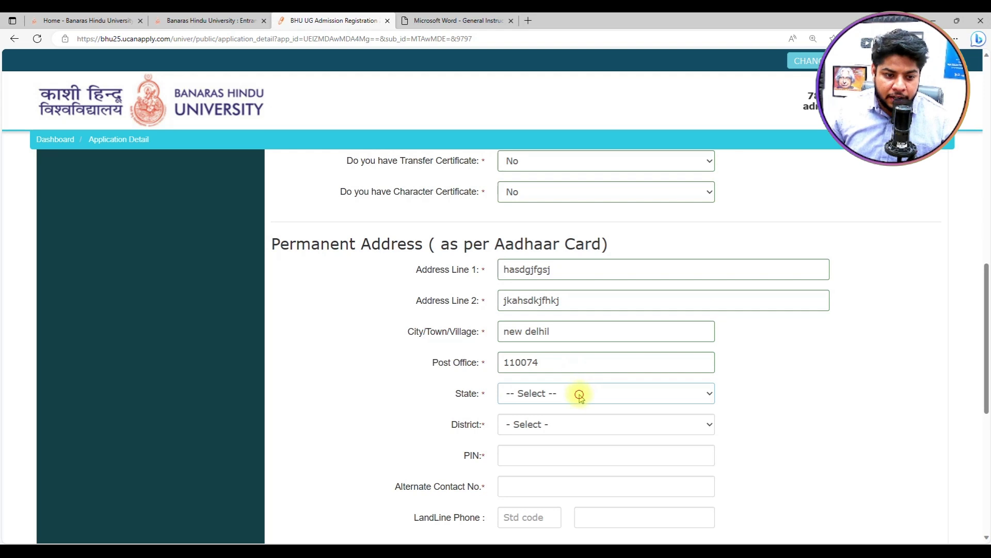
Step: Choose State Delhi and District NEW DELHI, and enter the PIN code
click(580, 393)
click(524, 268)
click(521, 424)
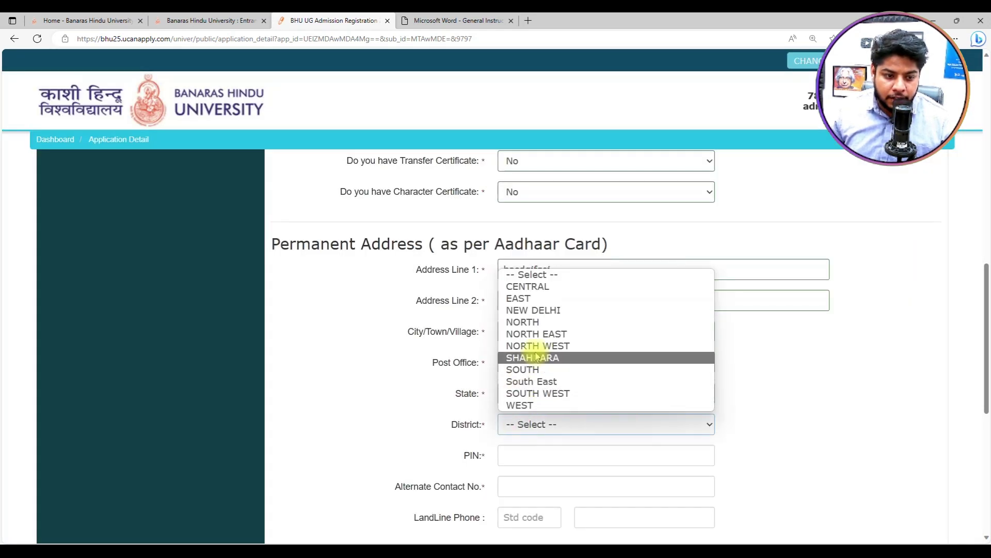
click(534, 310)
click(521, 455)
text(110074)
click(747, 414)
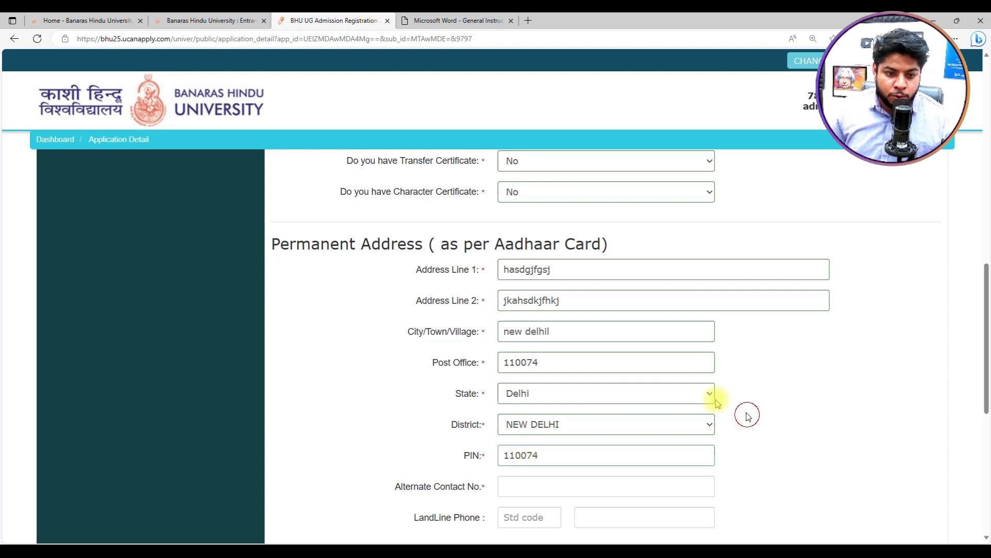
scroll(536, 356, down, 3)
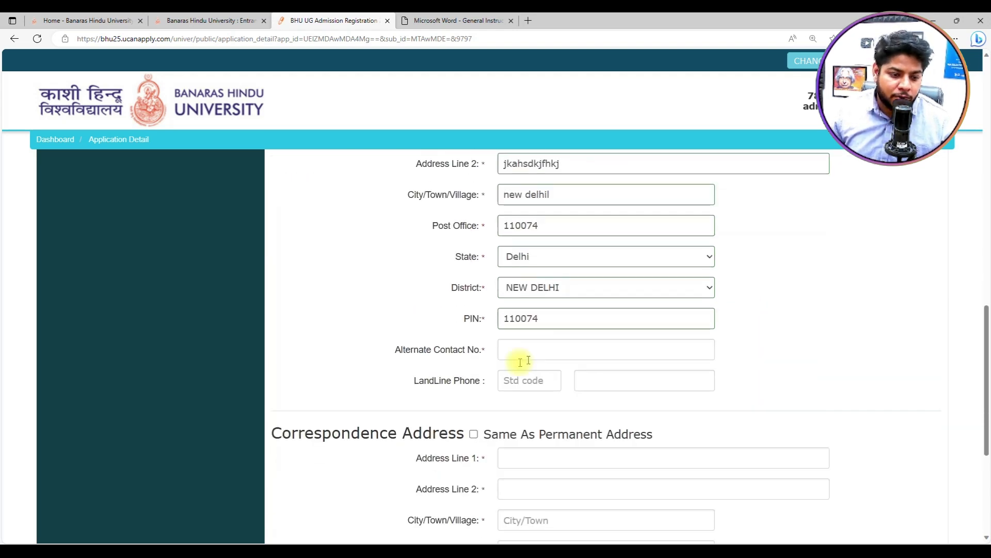
Step: Fill the alternate contact number, tick Same As Permanent Address, and Save & Proceed
click(572, 339)
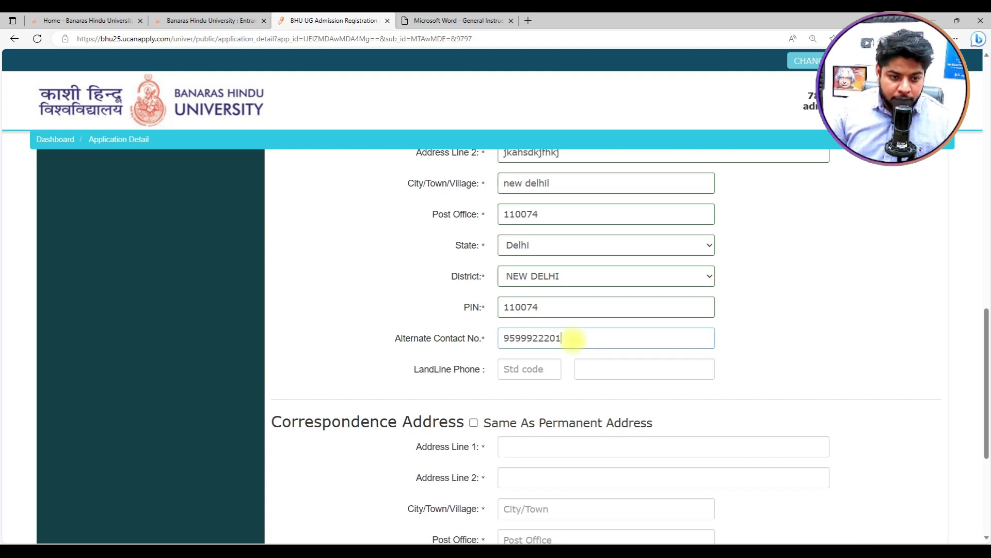
click(710, 246)
click(854, 323)
scroll(852, 323, down, 4)
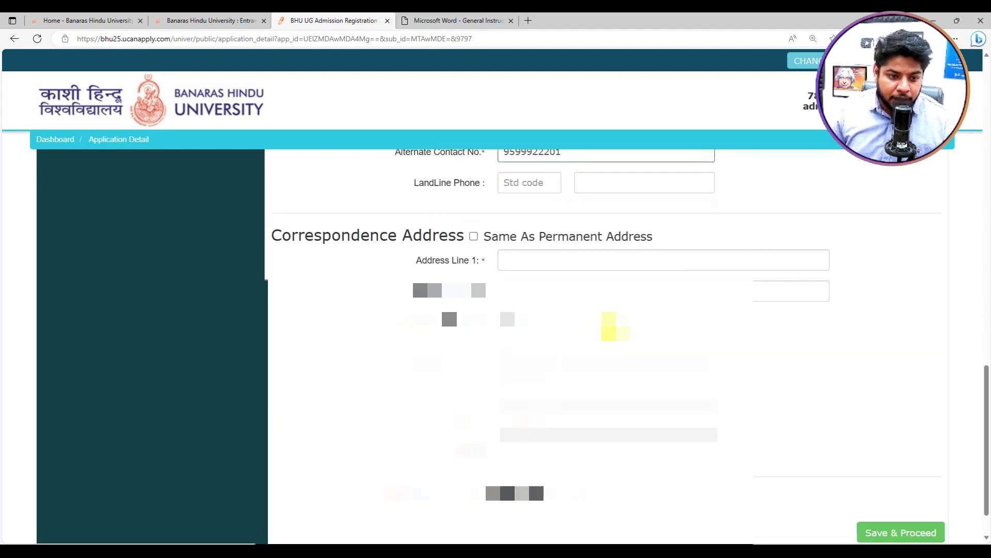
click(578, 253)
click(473, 200)
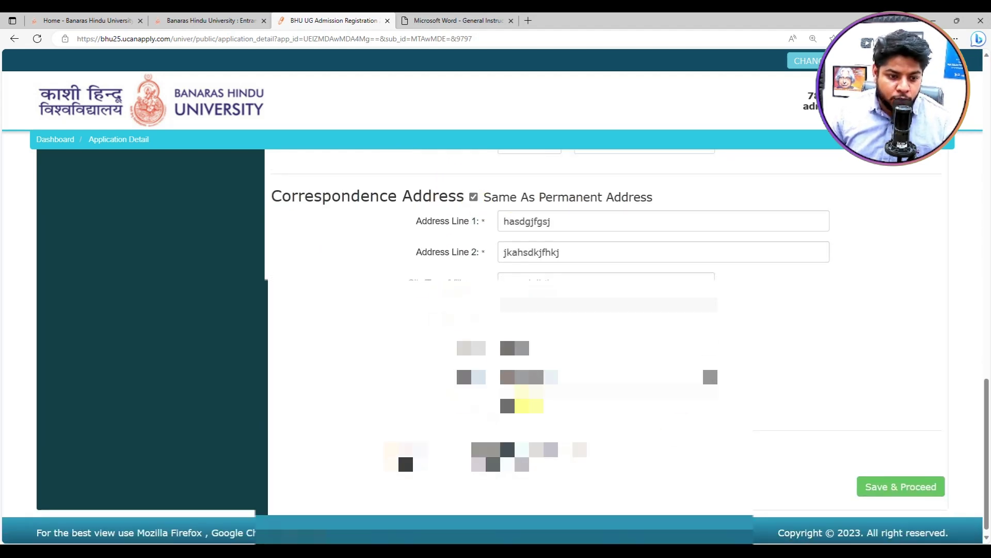
click(902, 484)
click(656, 234)
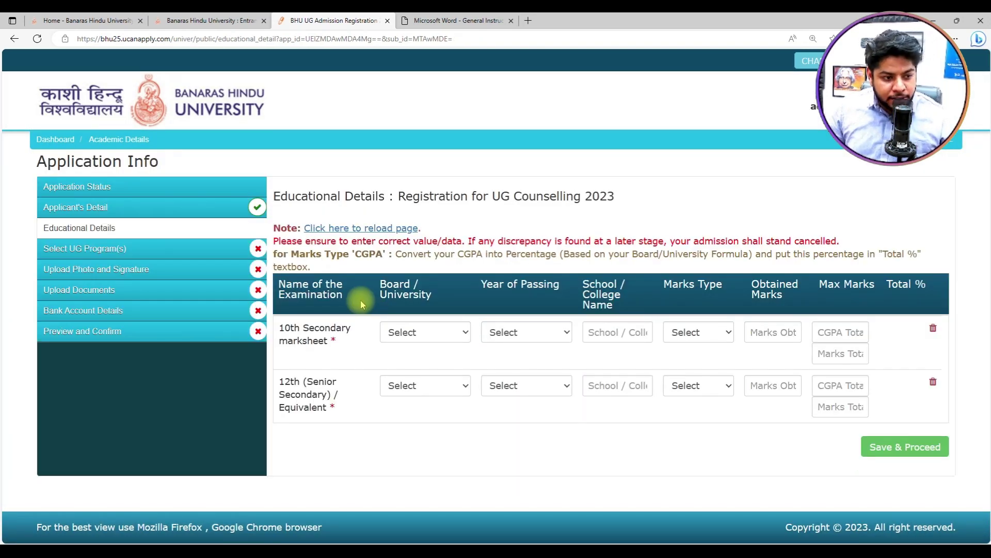
Step: Set the 10th board to Central Board of Secondary Education, year 2021, and enter the school name
click(422, 333)
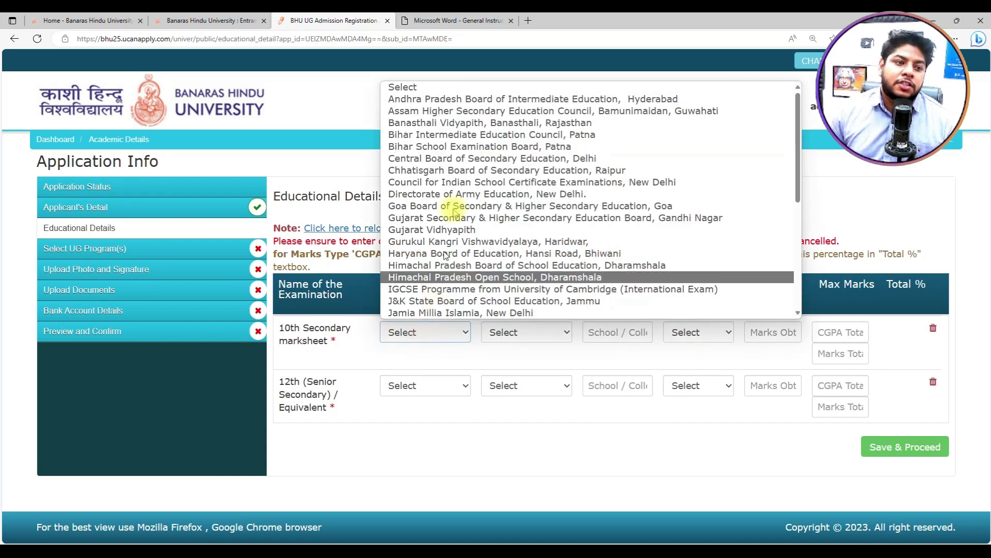
click(454, 163)
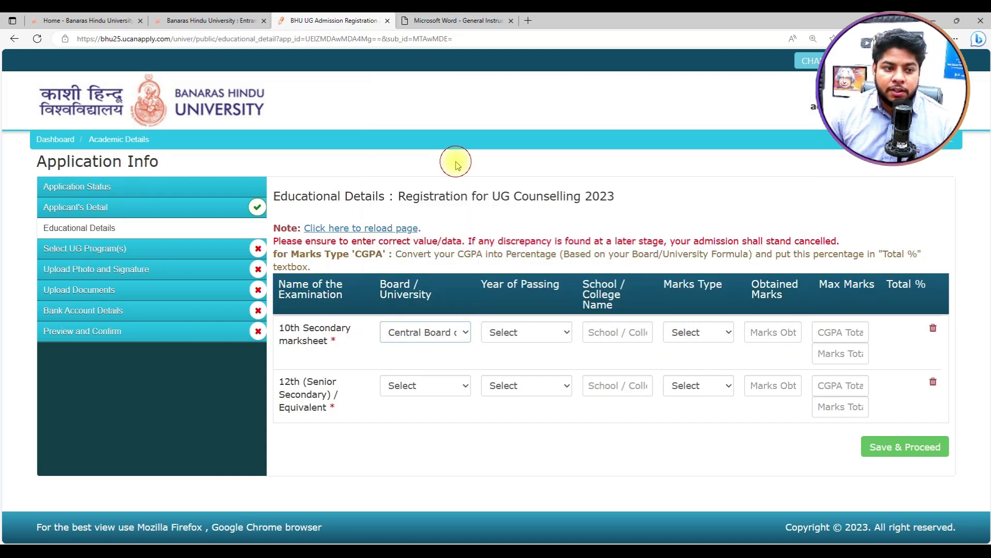
click(513, 330)
scroll(521, 217, down, 10)
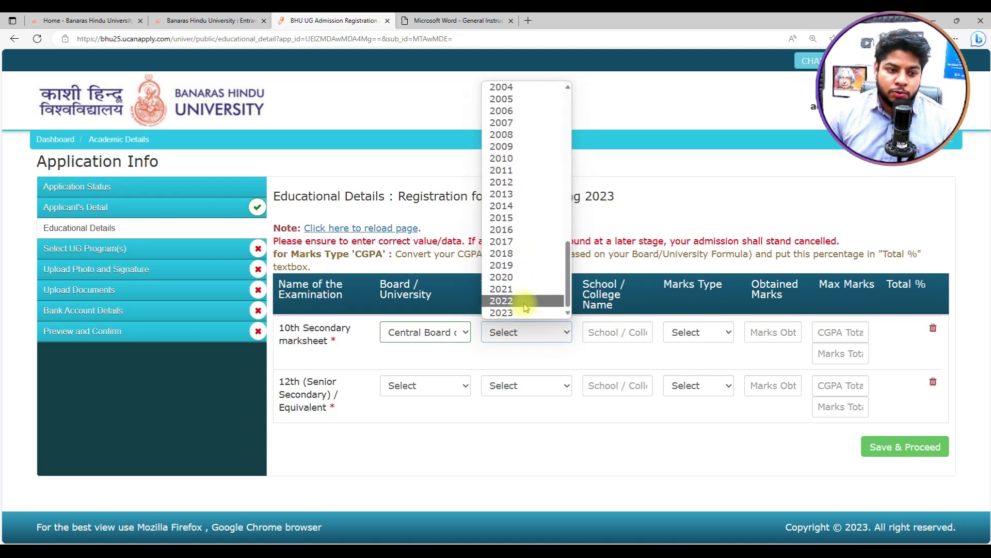
click(528, 290)
click(633, 334)
text(asdfgasdf)
Step: Choose Percentage and enter 480 obtained out of 500 maximum marks for 10th
click(666, 336)
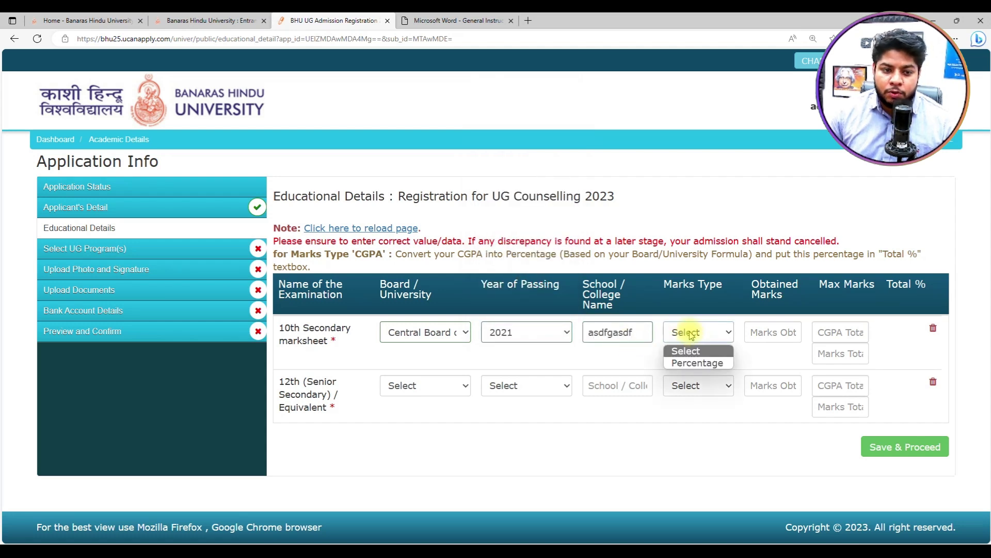
click(698, 361)
click(760, 335)
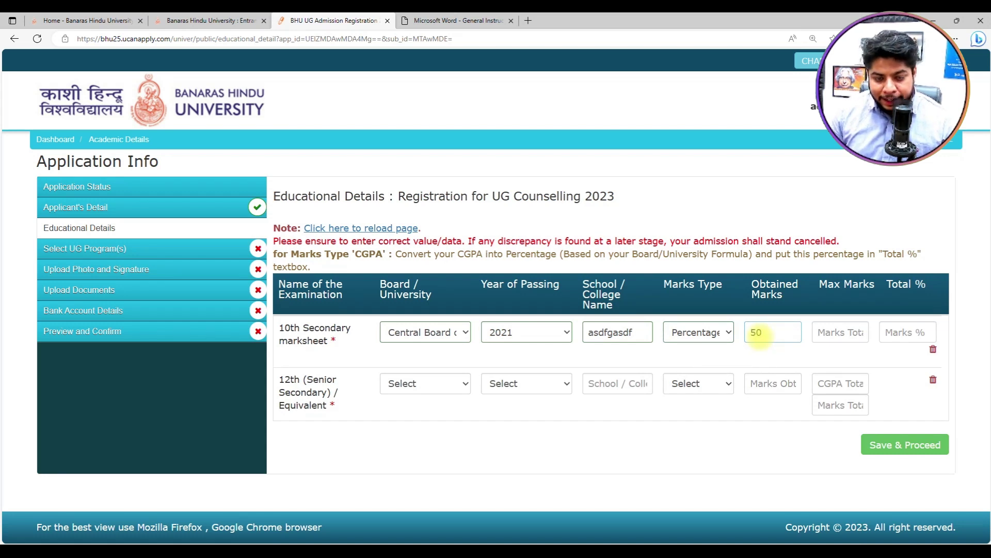
click(832, 332)
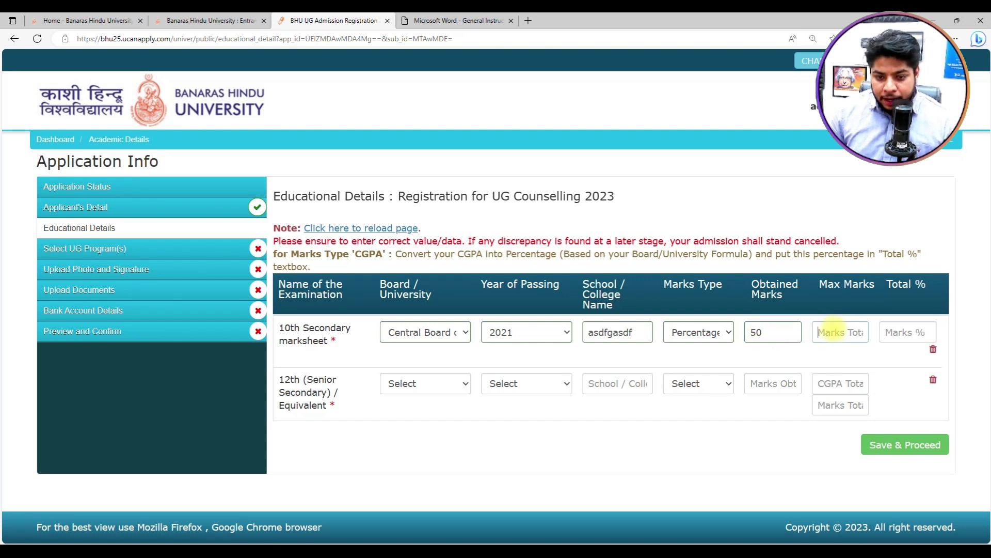
text(500)
double_click(758, 334)
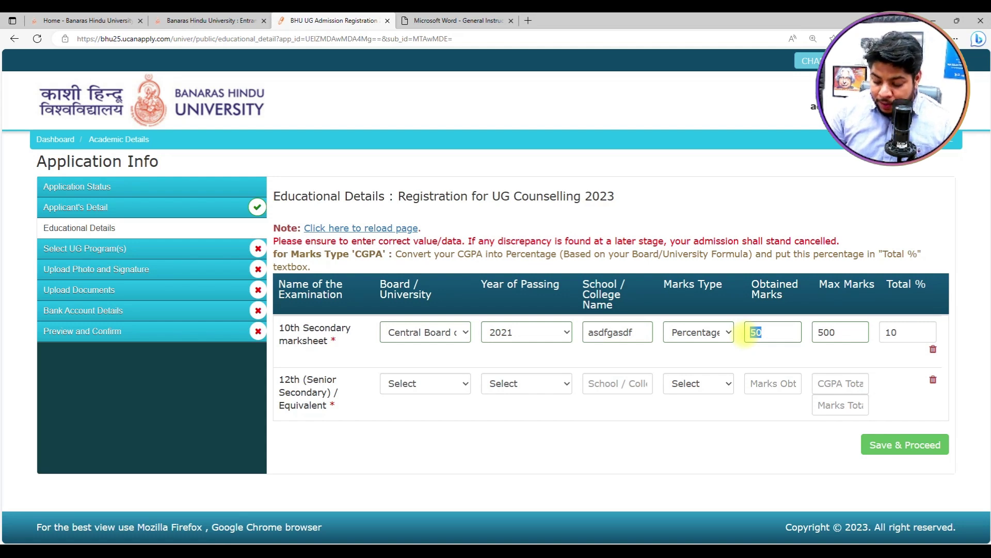
click(712, 437)
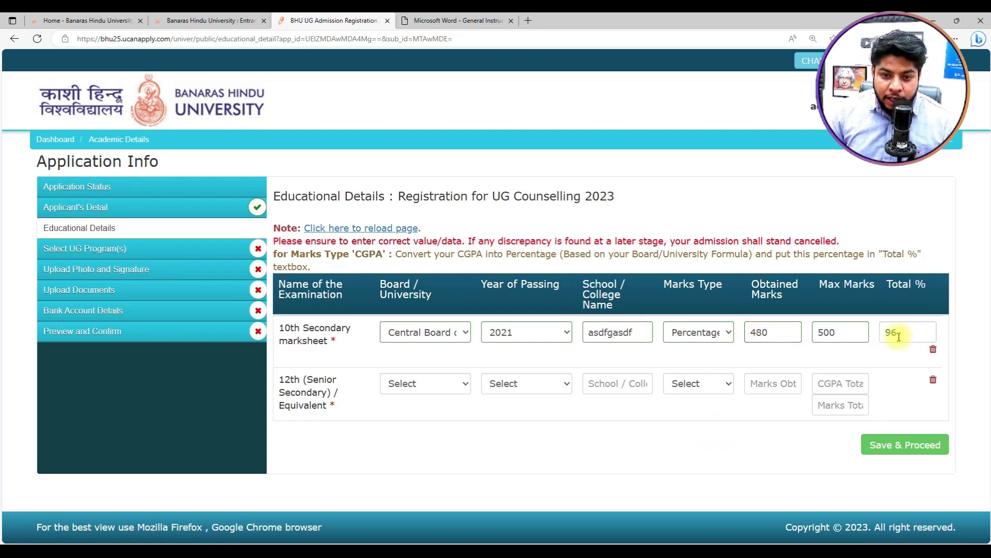
click(394, 391)
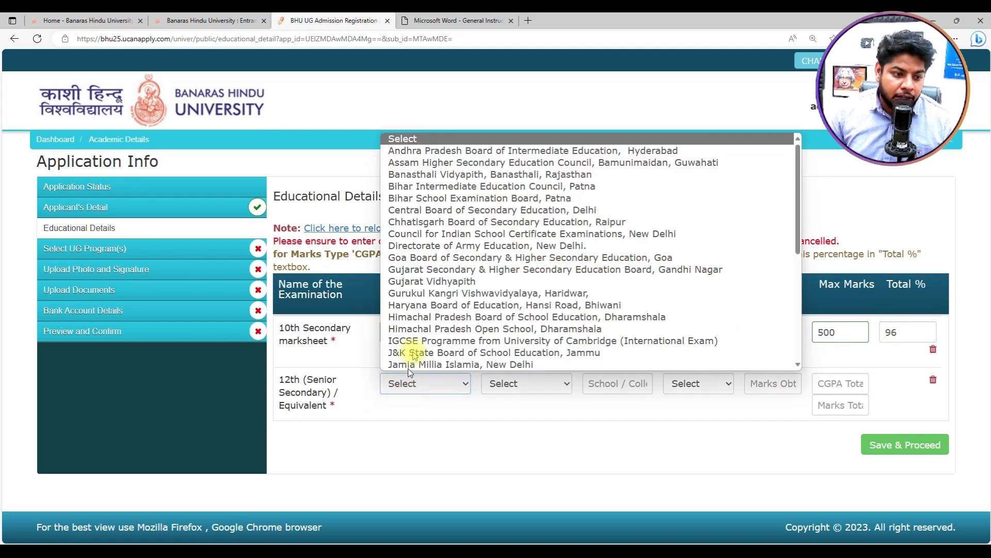
Step: Set the 12th row's board to Central Board of Secondary Education and its passing year to 2023
click(437, 211)
click(493, 383)
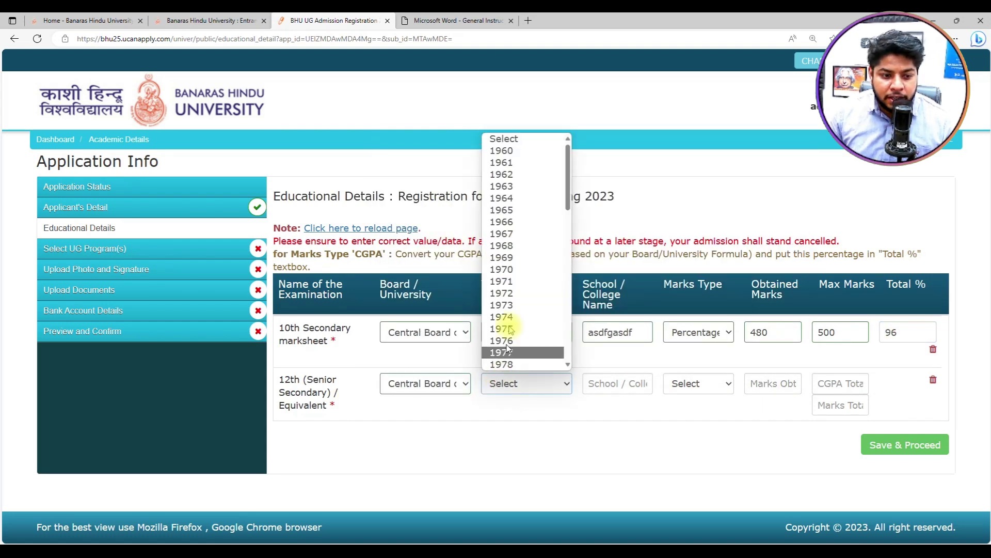
scroll(517, 305, down, 3)
scroll(518, 305, down, 10)
click(526, 384)
click(530, 383)
scroll(527, 295, down, 10)
scroll(526, 313, down, 5)
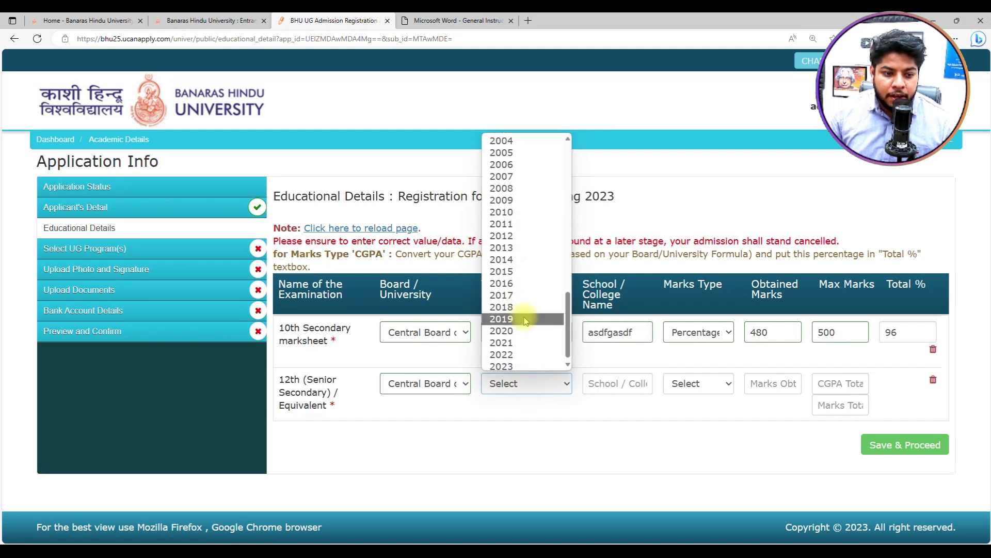
click(511, 367)
Step: Enter school name 'asd', Percentage marks 365 of 500 with 73% total, and save the educational details
click(593, 377)
text(asdfasddf)
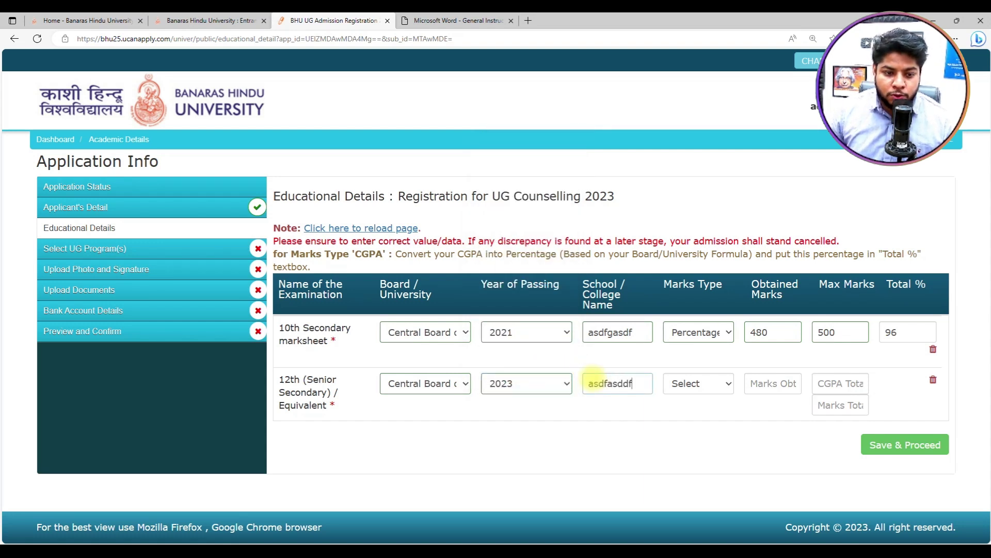
click(720, 386)
click(697, 411)
click(777, 383)
click(834, 380)
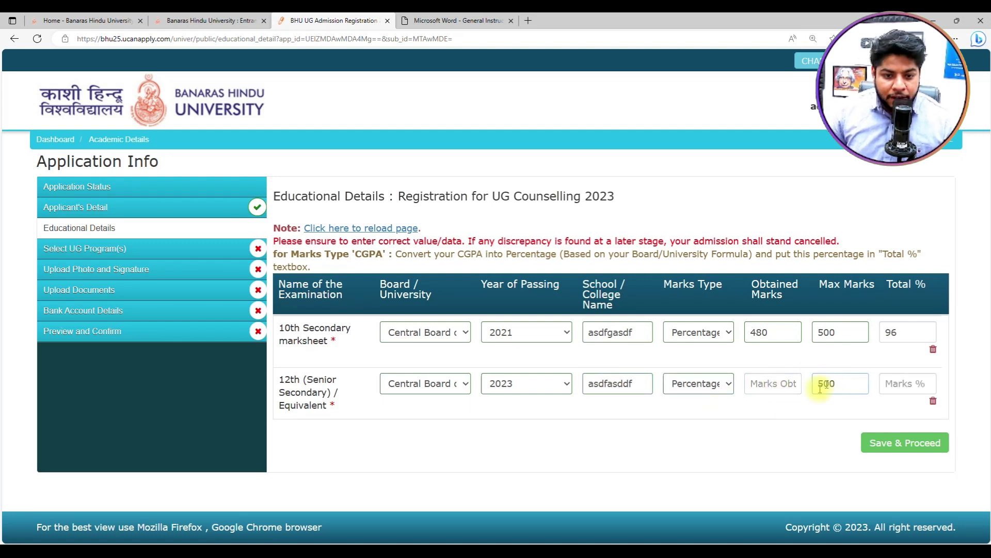
text(56)
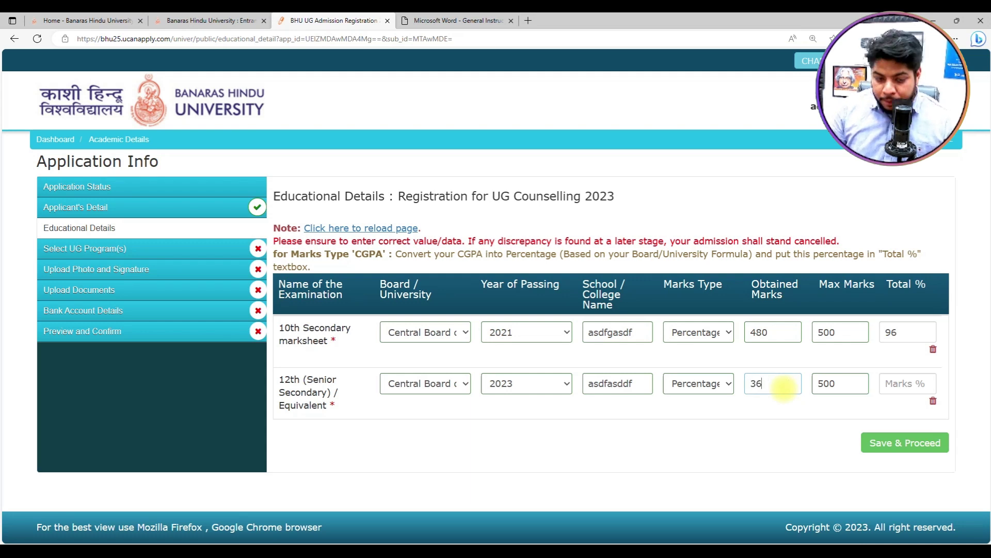
click(901, 396)
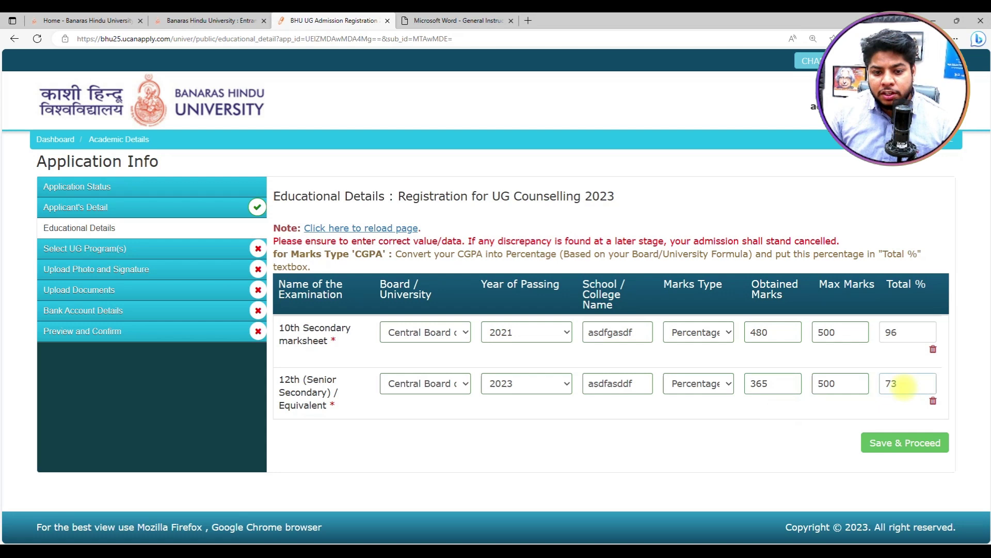
click(901, 398)
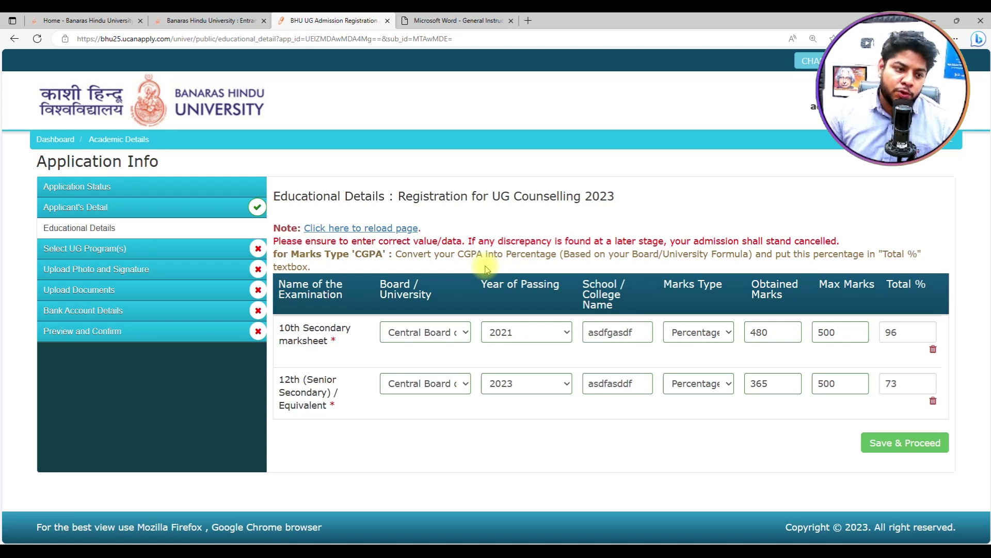
click(911, 443)
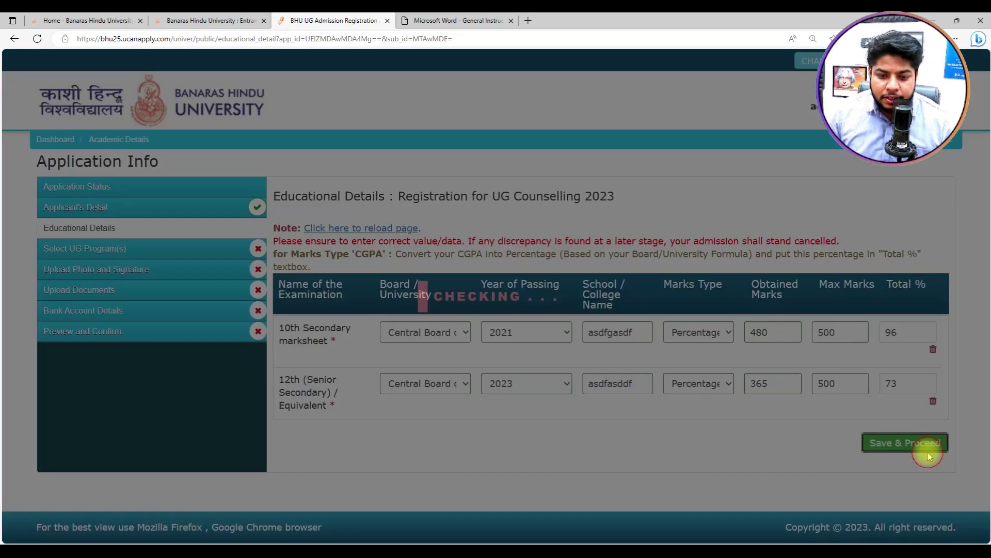
Step: Confirm the educational details, review the UG program list, then view the 20.02.2023 reference PDF
click(662, 204)
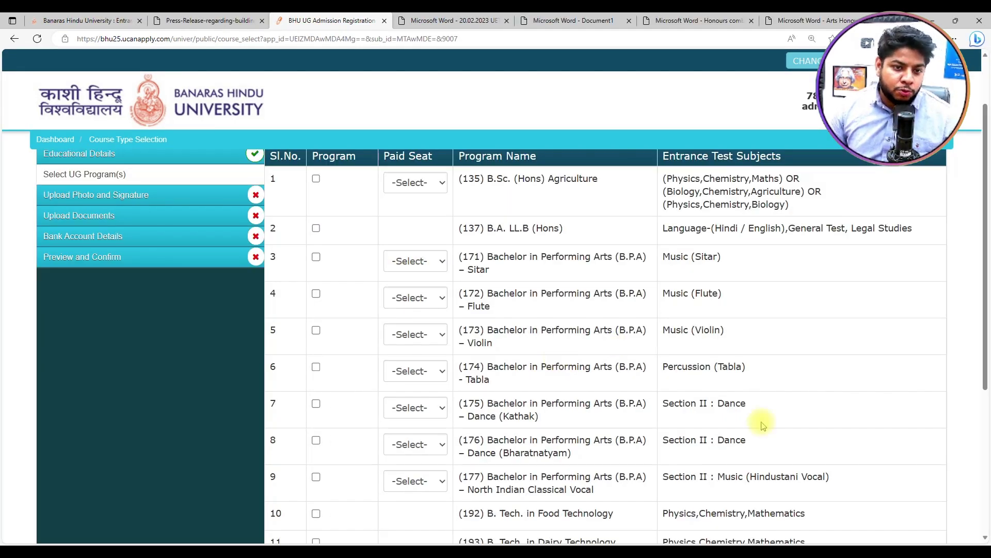
scroll(664, 401, up, 2)
scroll(654, 385, down, 2)
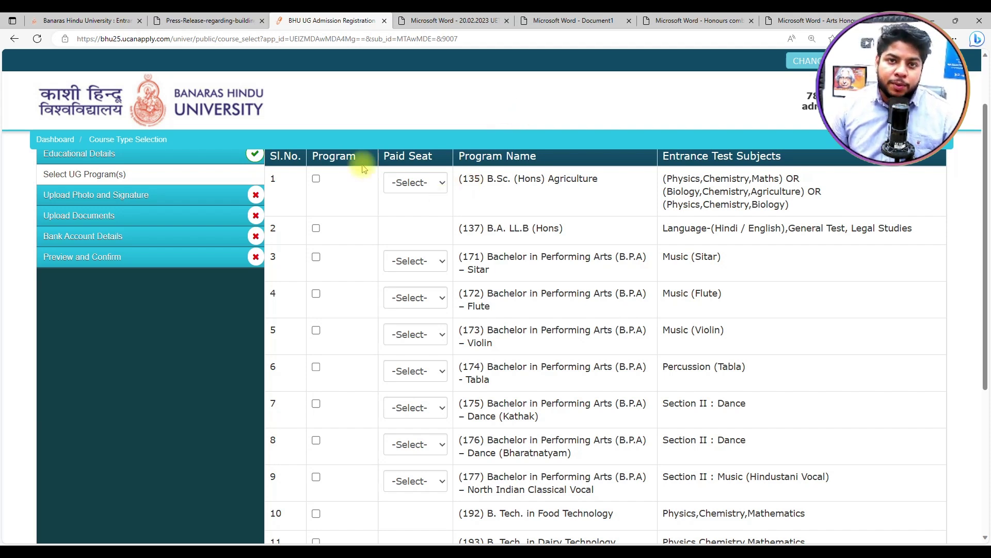
scroll(420, 183, up, 2)
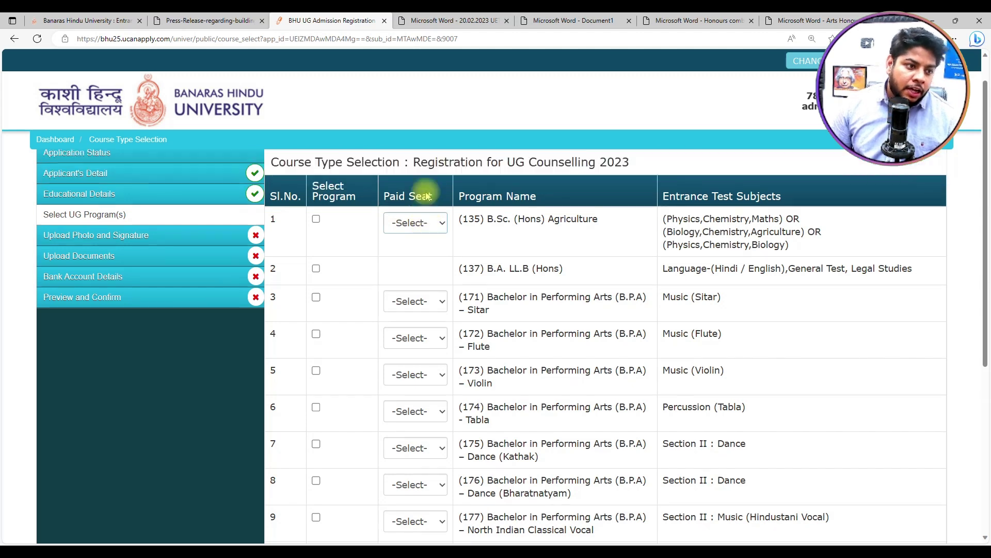
scroll(506, 242, down, 2)
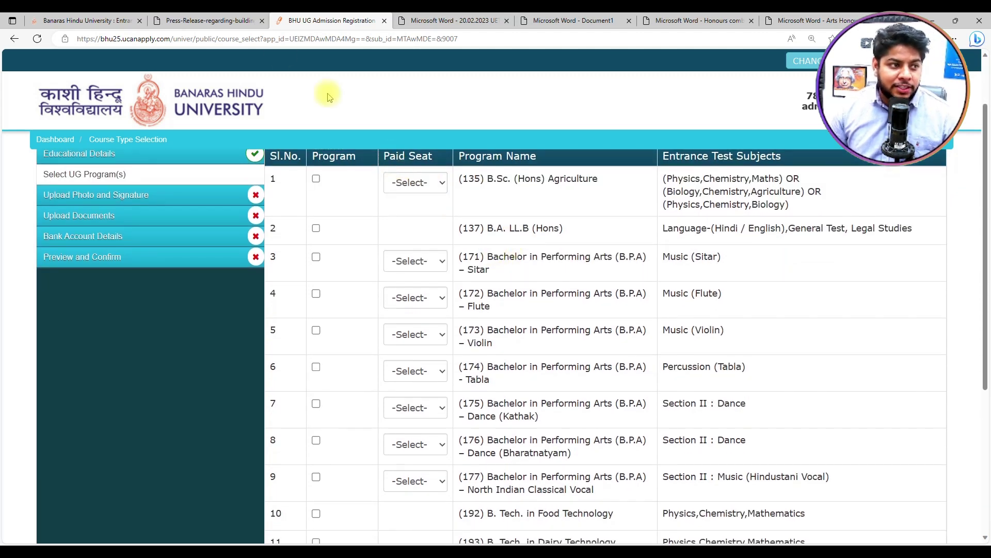
click(442, 22)
Step: Look through the Document1, Honours combination, Arts Honours and 20.02.2023 fee PDFs, then return to registration
click(557, 21)
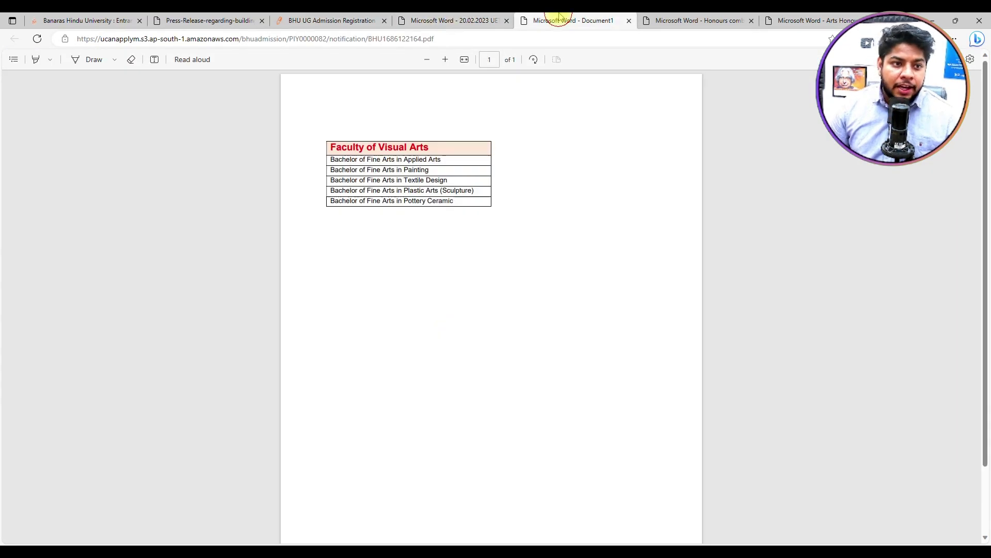
click(667, 21)
click(813, 20)
click(481, 20)
click(357, 15)
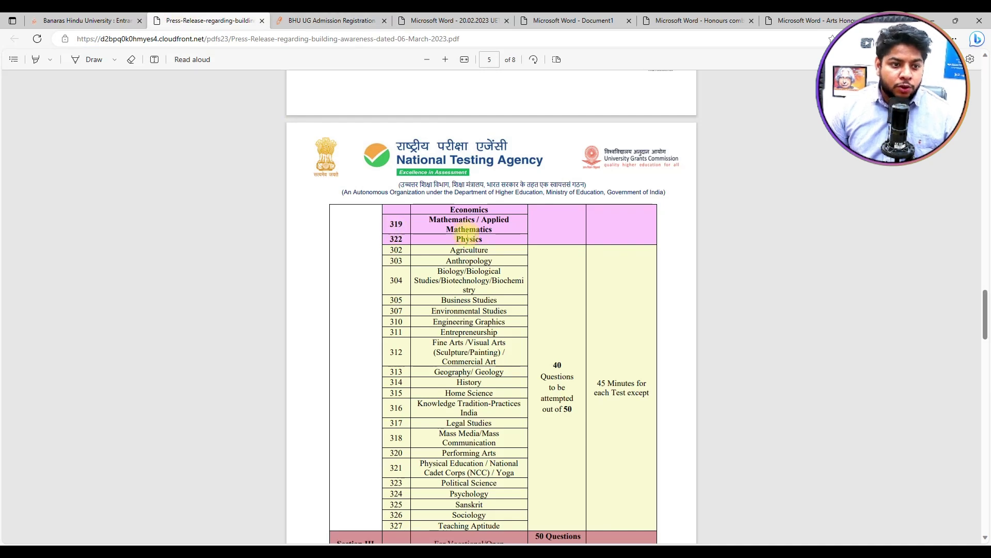
scroll(426, 227, down, 10)
Step: Read the BHU UET Information Bulletin 2023 from bhuonline.in, then go back to program selection
click(82, 21)
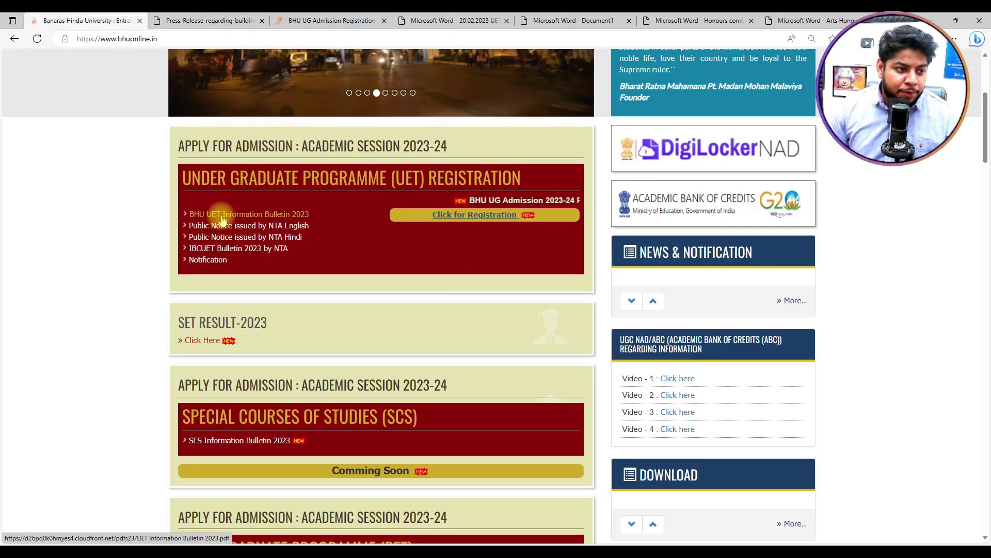
click(222, 219)
scroll(444, 259, up, 5)
scroll(464, 263, up, 15)
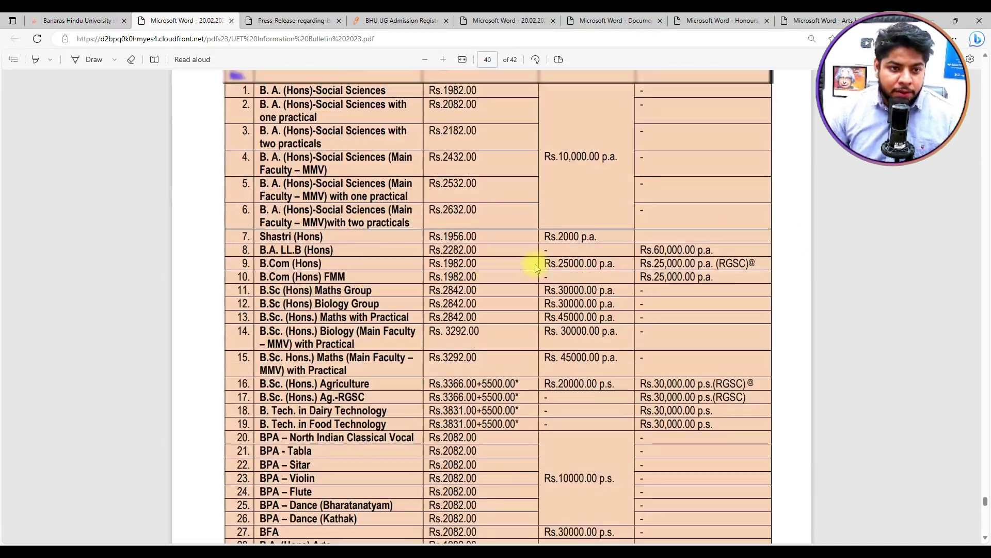
scroll(535, 266, up, 15)
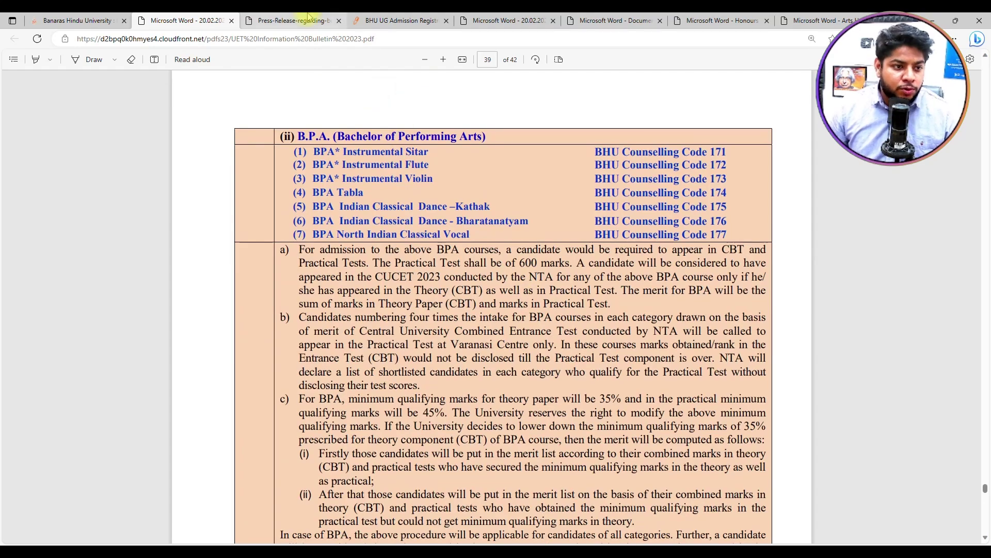
scroll(532, 214, up, 12)
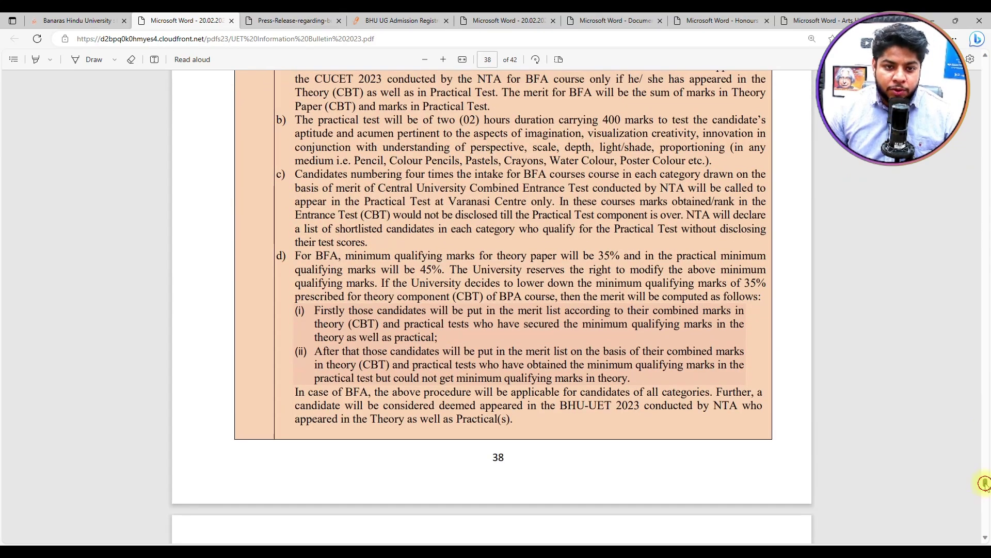
drag(985, 482, 977, 202)
drag(977, 110, 988, 135)
scroll(970, 259, down, 12)
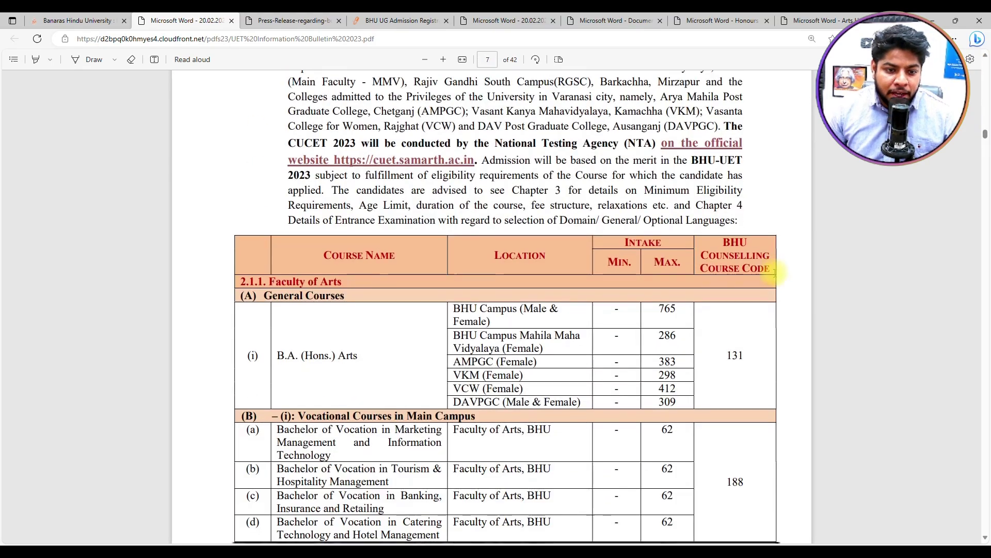
click(384, 20)
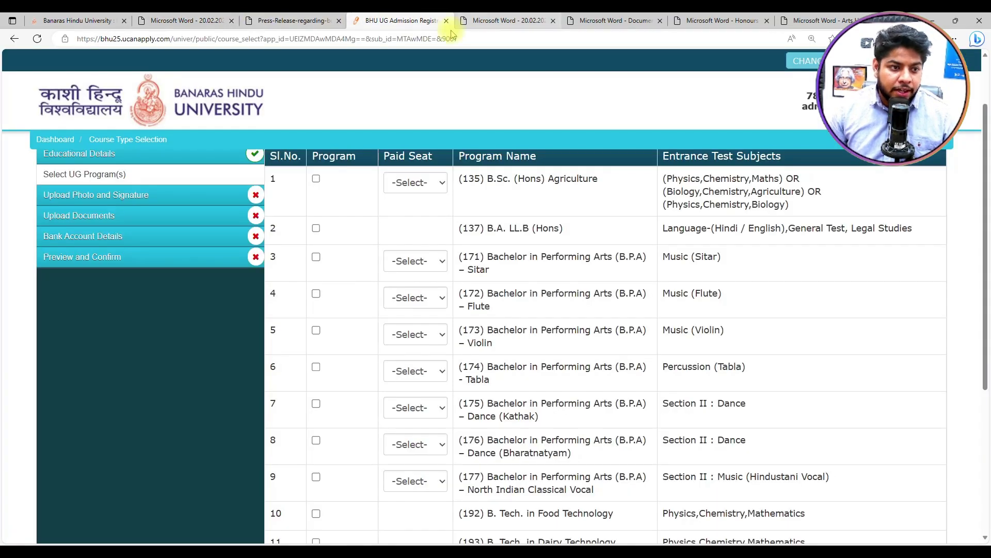
Step: Tick B.Sc. (Hons) Agriculture with Paid Seat set to No and calculate its fee
click(429, 183)
click(402, 223)
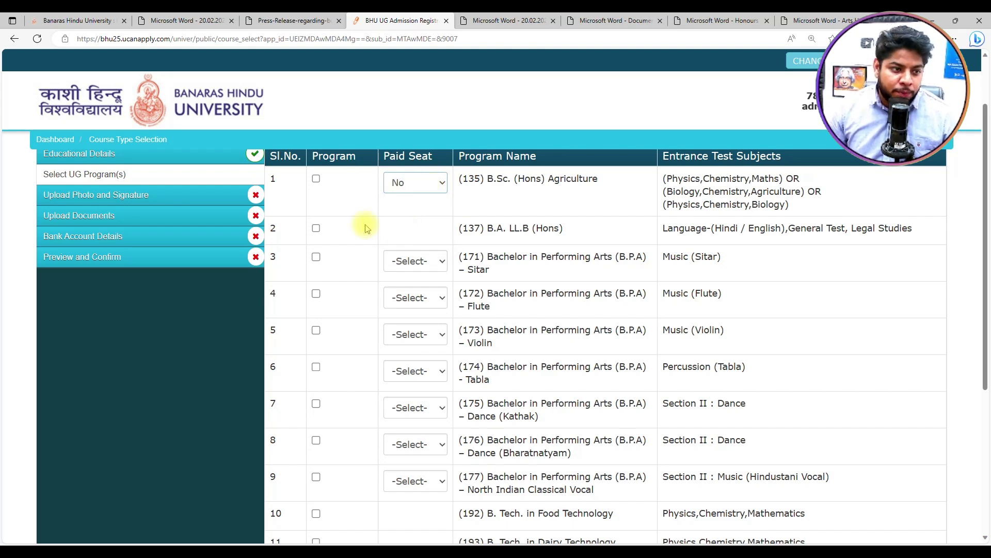
click(316, 179)
scroll(674, 284, down, 5)
click(777, 378)
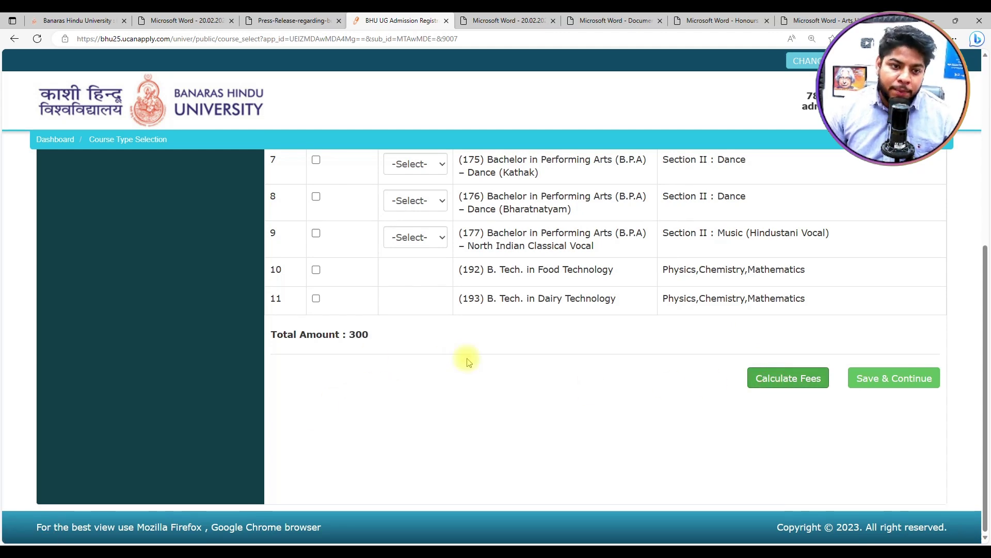
scroll(468, 362, up, 6)
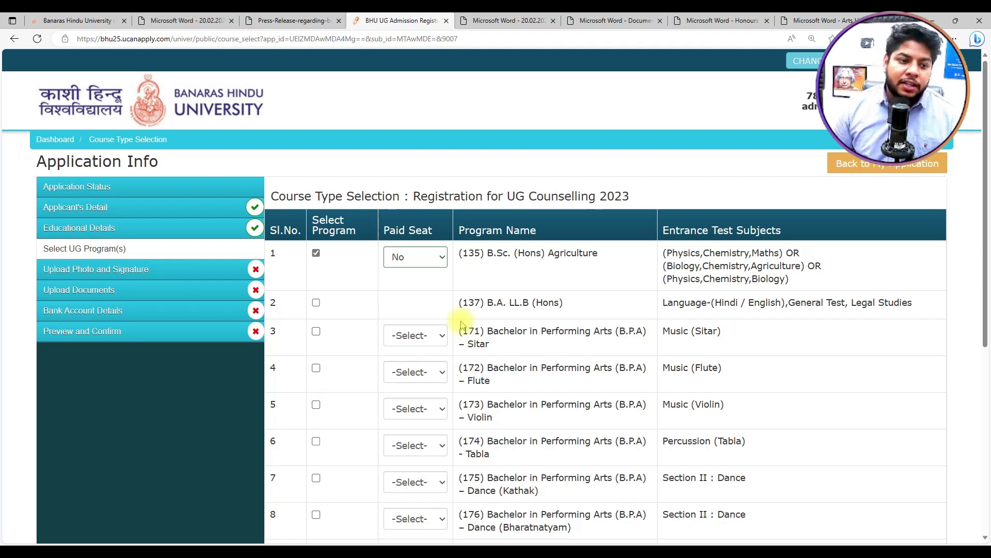
scroll(511, 408, down, 3)
scroll(522, 403, up, 3)
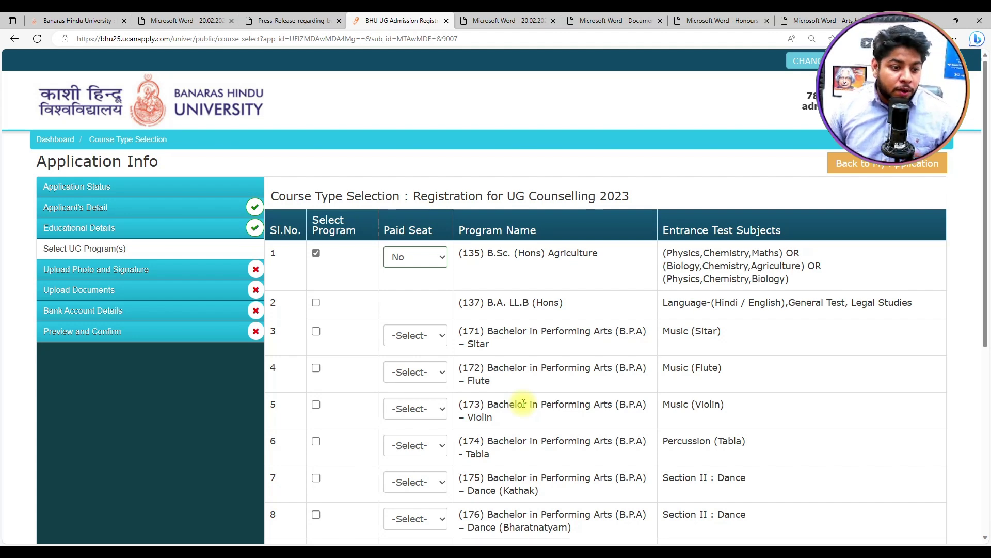
scroll(523, 403, down, 1)
Step: Add B.A. LL.B (Hons) and B. Tech. Food Technology, recalculating to 500, then untick Agriculture
click(316, 228)
scroll(575, 306, down, 3)
click(783, 382)
scroll(538, 390, up, 5)
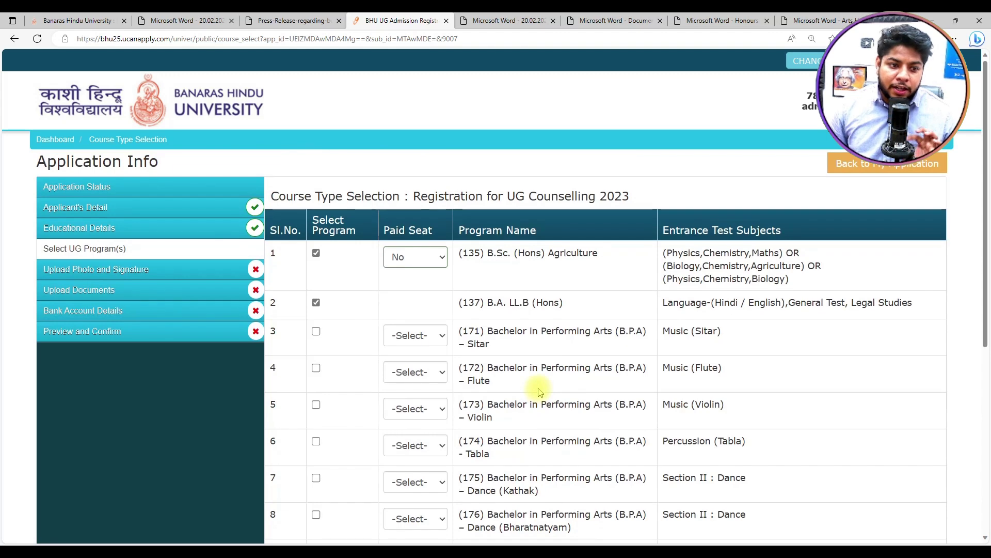
scroll(492, 407, down, 5)
scroll(439, 394, up, 3)
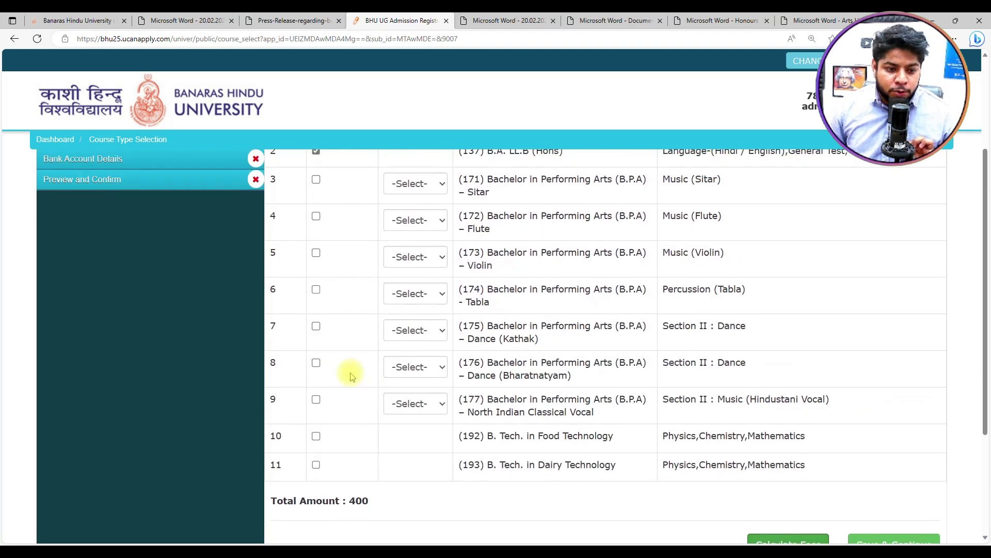
click(315, 439)
scroll(641, 382, down, 3)
click(764, 380)
scroll(651, 364, up, 6)
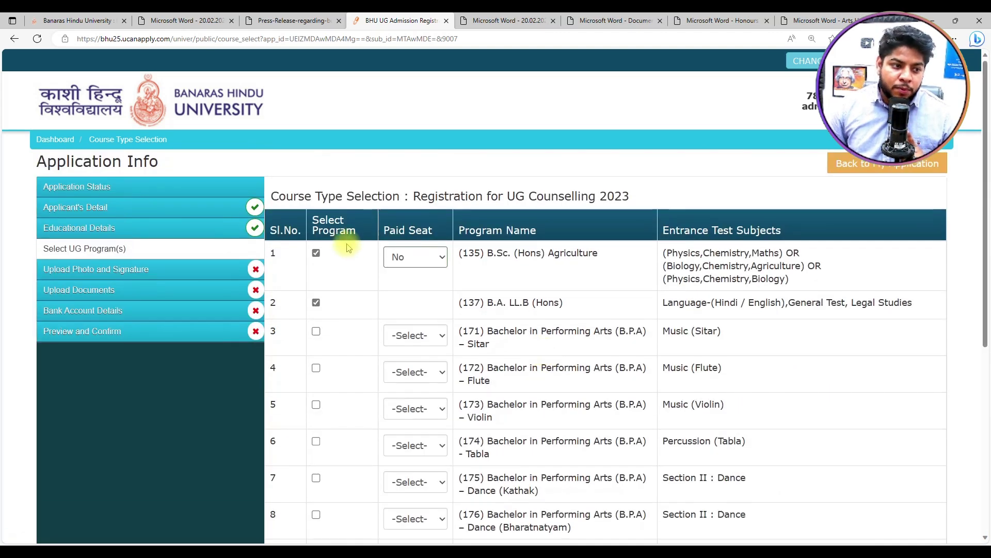
click(316, 253)
scroll(314, 403, down, 6)
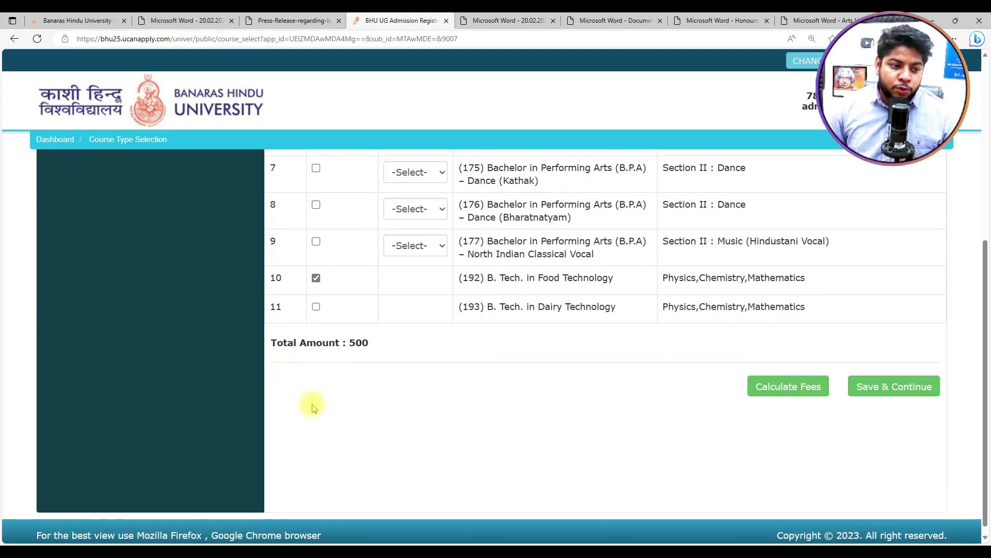
scroll(318, 275, up, 6)
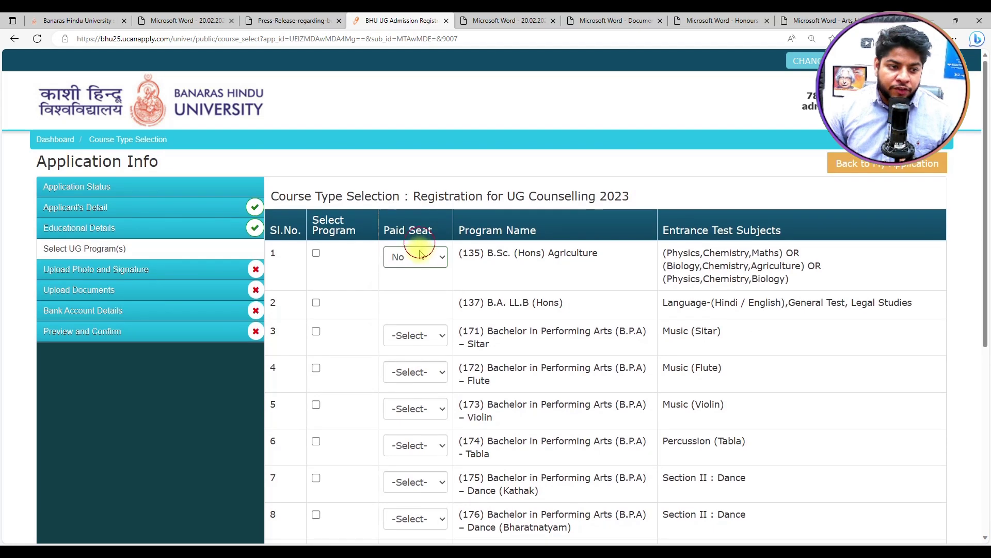
Step: Select B.Sc. (Hons) Agriculture with Paid Seat Yes, calculate the 1000 total fee, and save
click(416, 257)
click(414, 299)
click(316, 253)
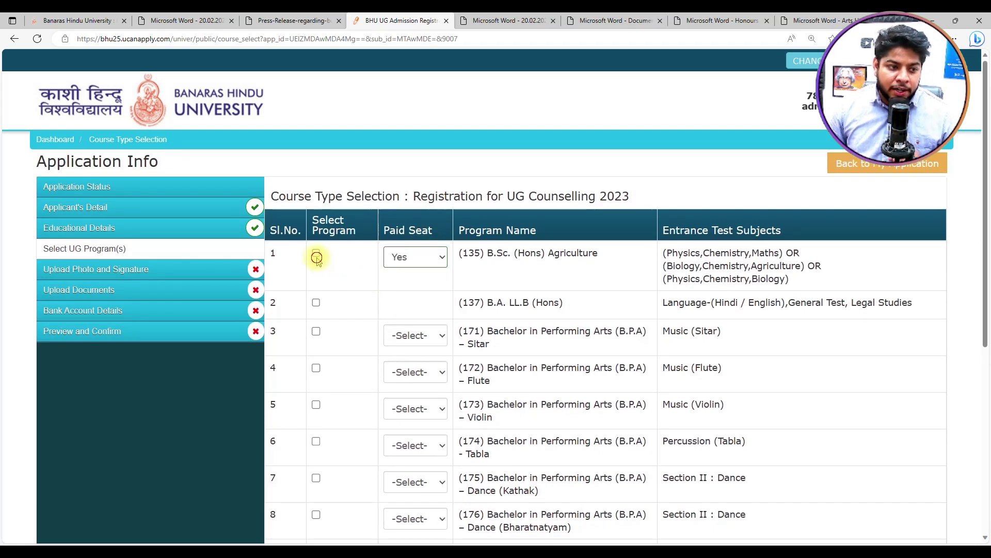
scroll(559, 326, down, 6)
click(780, 378)
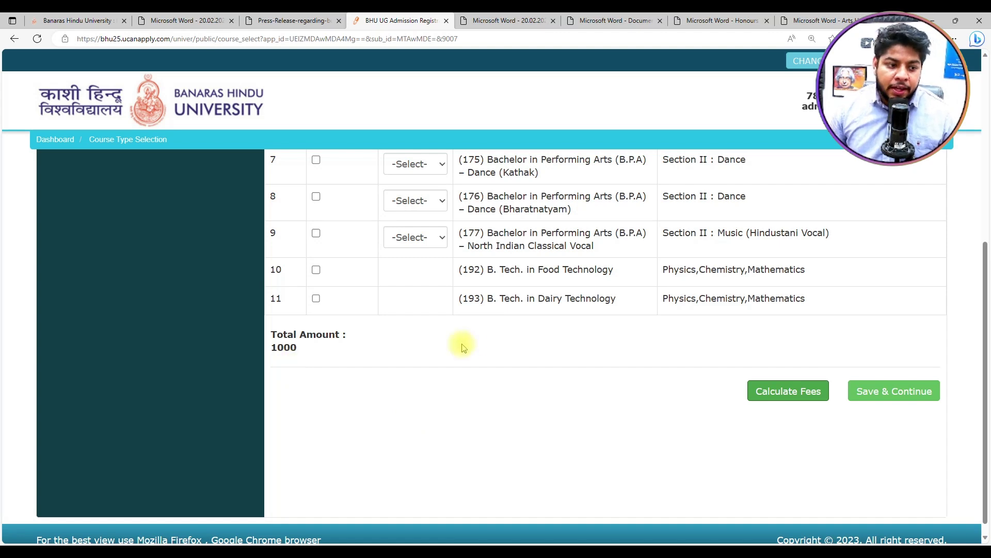
scroll(460, 343, up, 6)
click(316, 253)
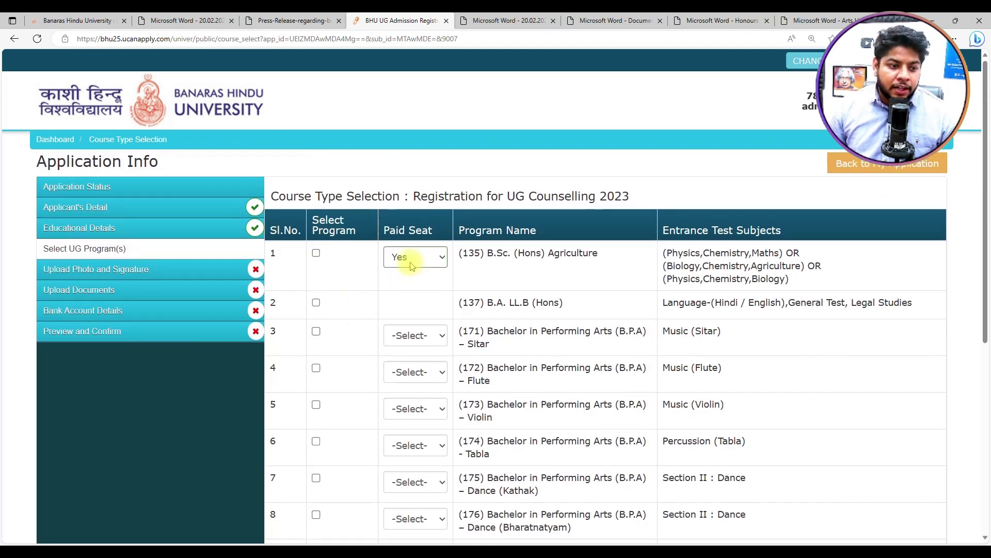
click(316, 253)
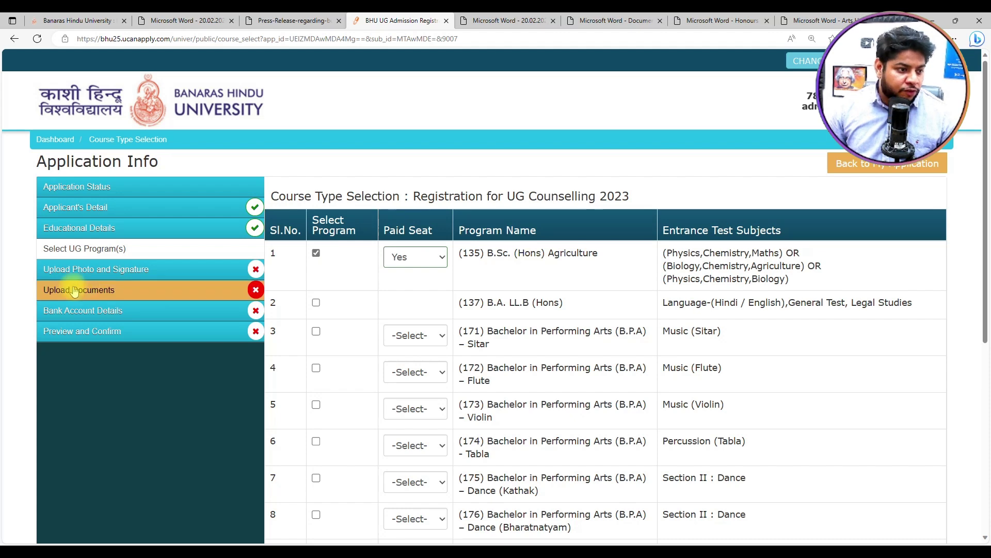
scroll(730, 321, down, 6)
click(882, 380)
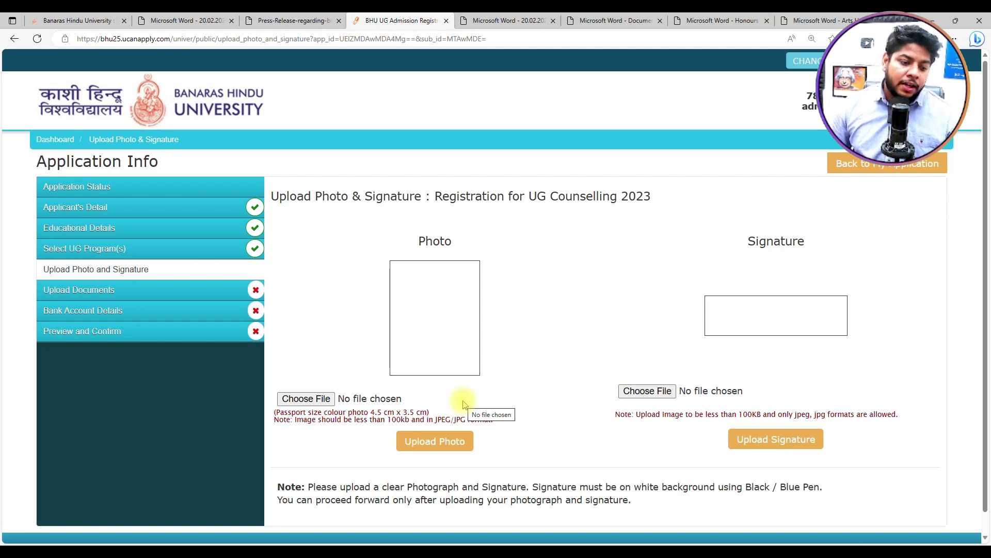
Step: Upload 'photograph - Copy' as the applicant photo after dismissing the missing-image error
click(451, 440)
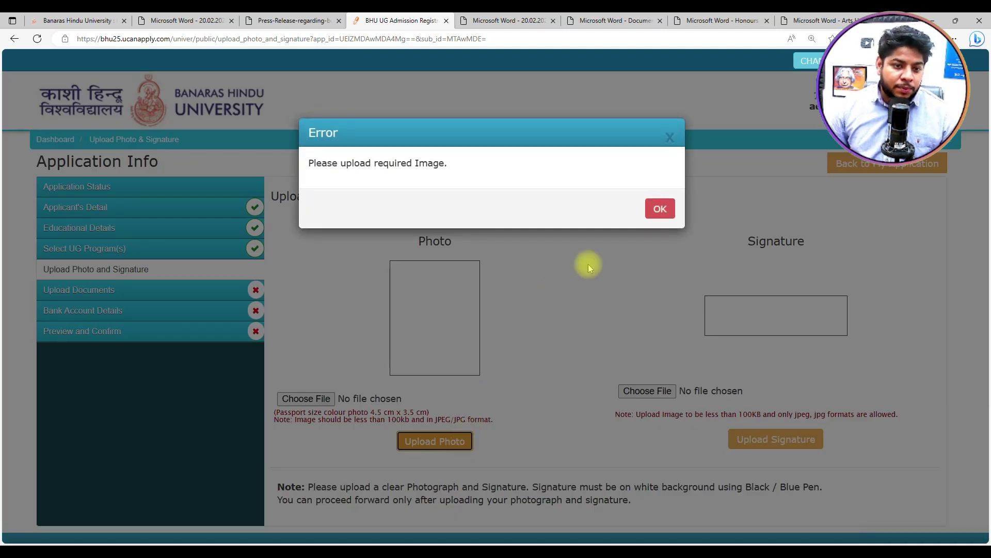
click(655, 207)
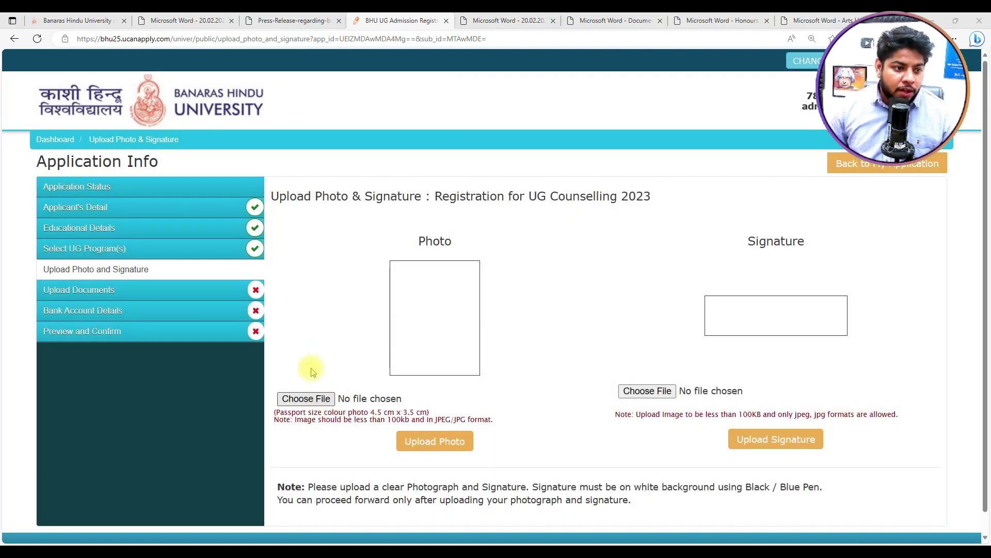
click(306, 398)
scroll(53, 228, down, 3)
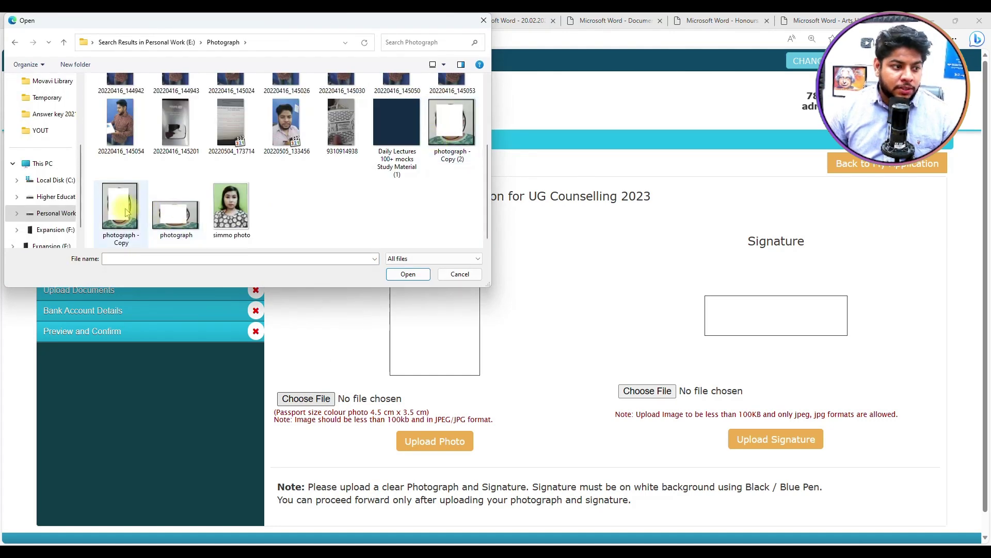
double_click(126, 212)
click(435, 441)
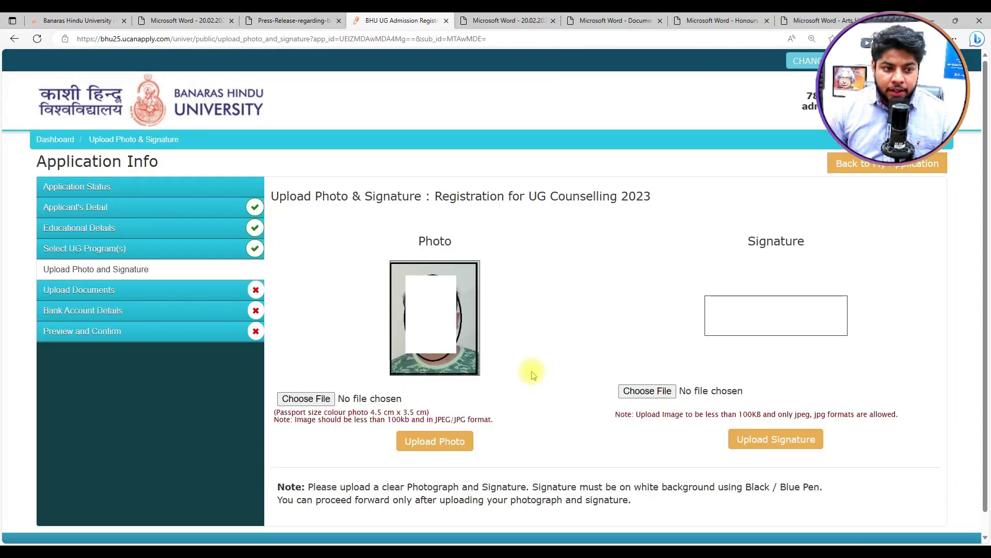
Step: Upload the photograph image as the signature and save photo and signature
click(647, 390)
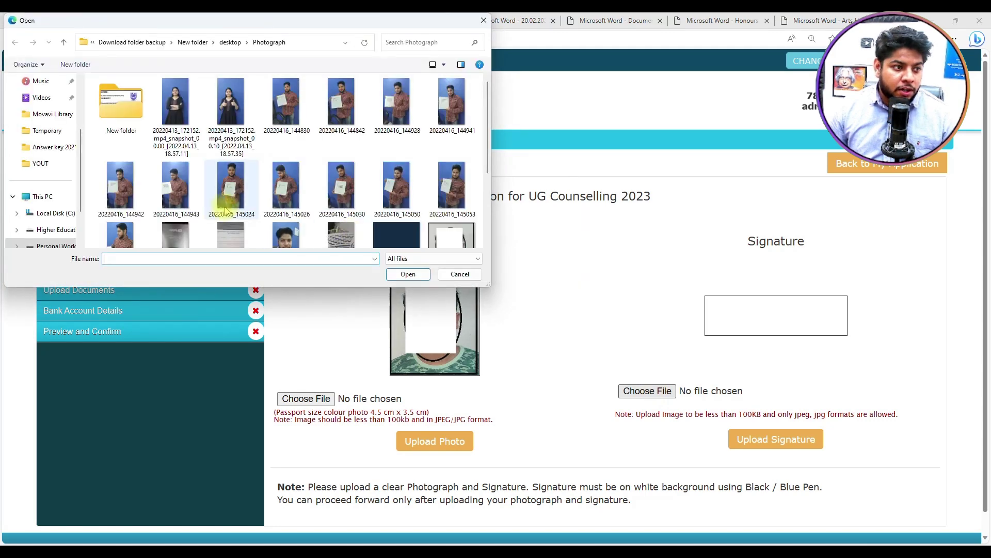
scroll(225, 212, down, 5)
double_click(177, 199)
click(739, 438)
scroll(746, 377, down, 1)
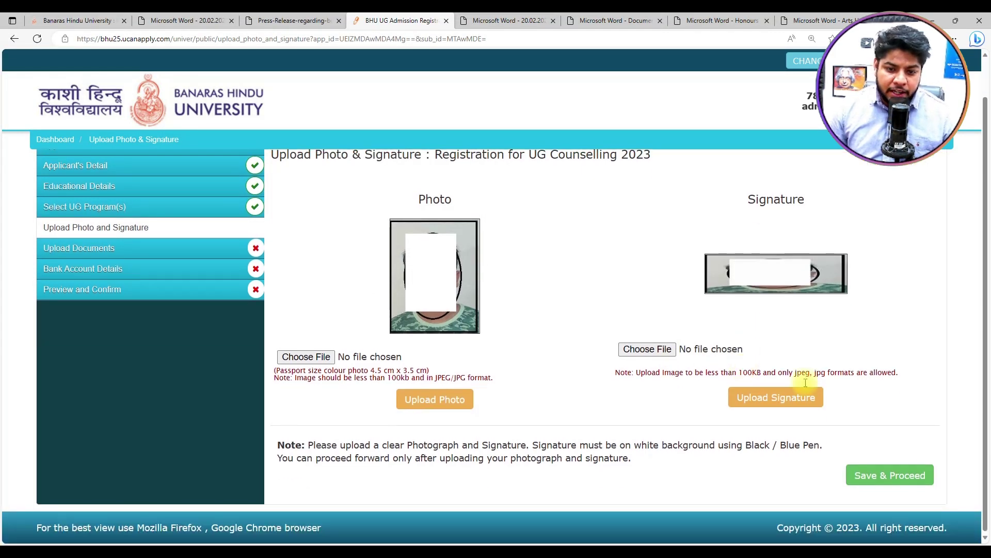
click(897, 483)
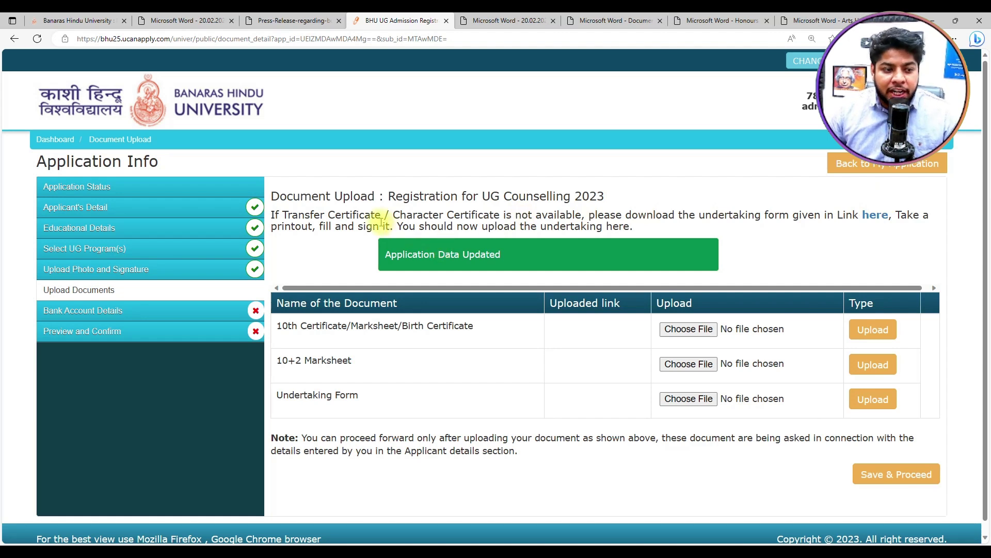
Step: Review the Character Certificate and undertaking notes, then open the blank undertaking form PDF
drag(418, 216, 505, 216)
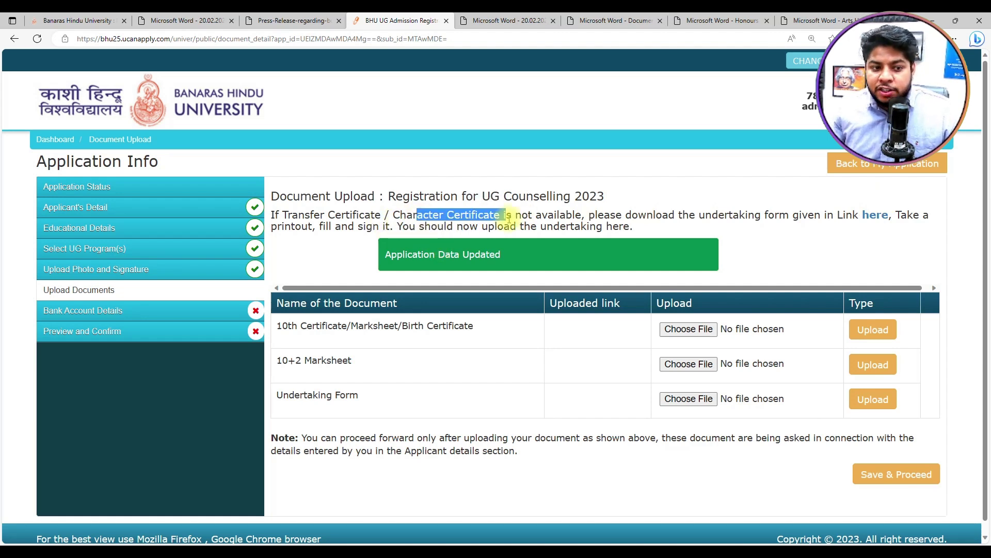
click(633, 230)
drag(801, 216, 815, 216)
click(852, 258)
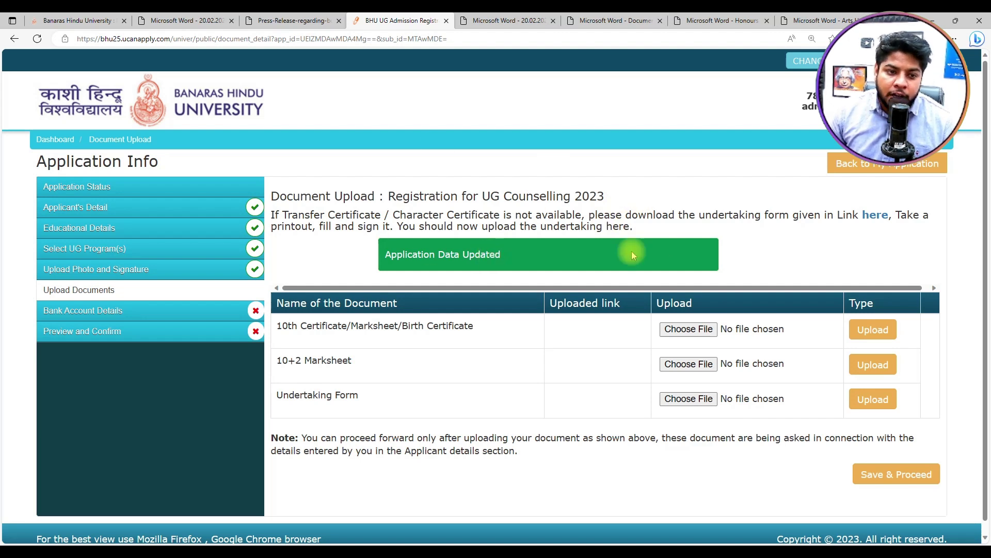
scroll(744, 305, down, 1)
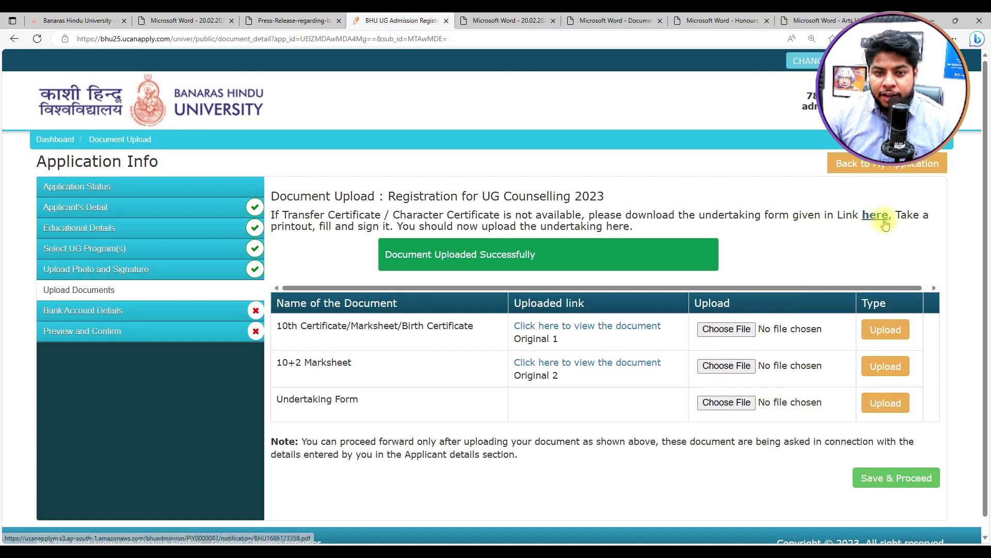
click(878, 214)
scroll(421, 204, down, 1)
scroll(461, 215, up, 1)
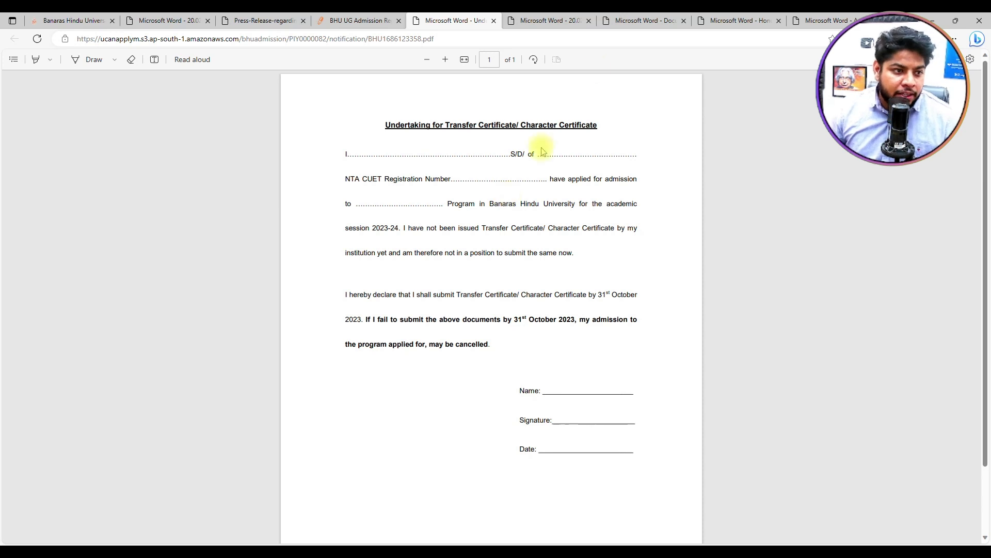
Step: Review the undertaking PDF, upload it under Undertaking Form, and save the documents
scroll(496, 124, up, 1)
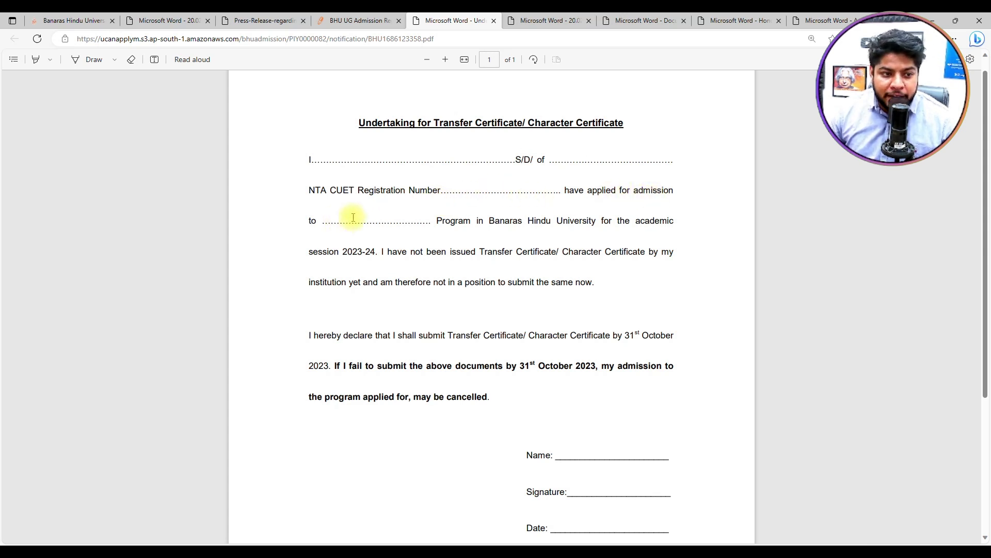
scroll(568, 290, down, 3)
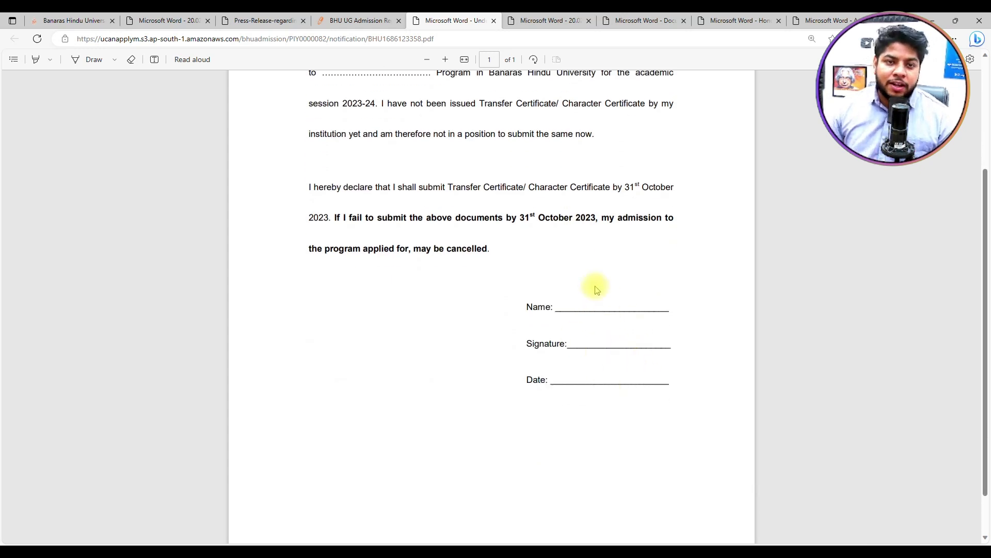
click(355, 20)
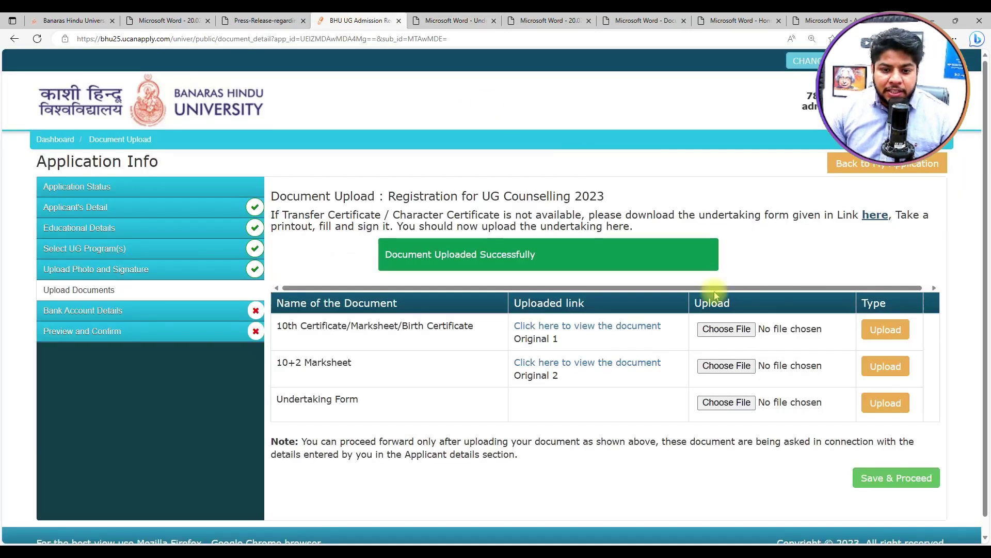
click(725, 402)
click(885, 402)
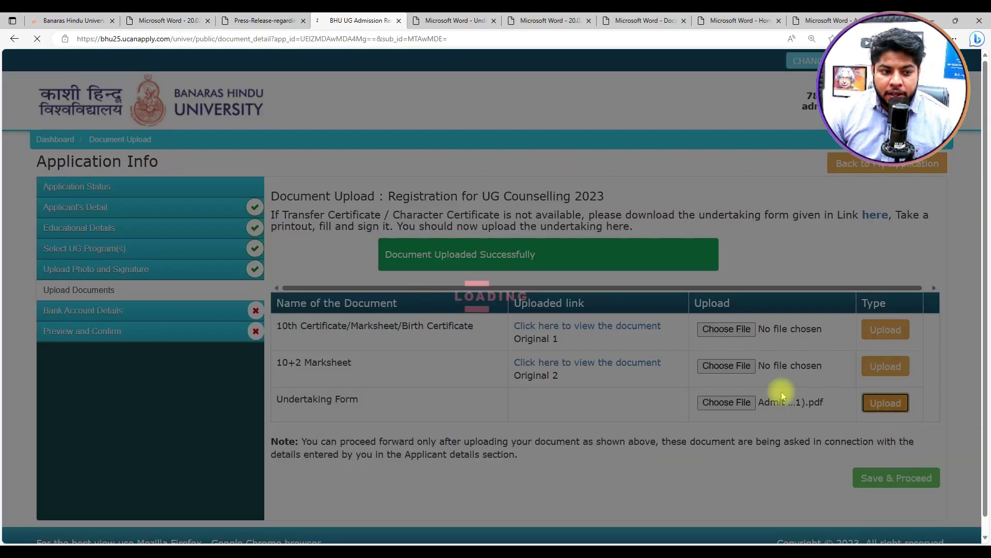
click(896, 480)
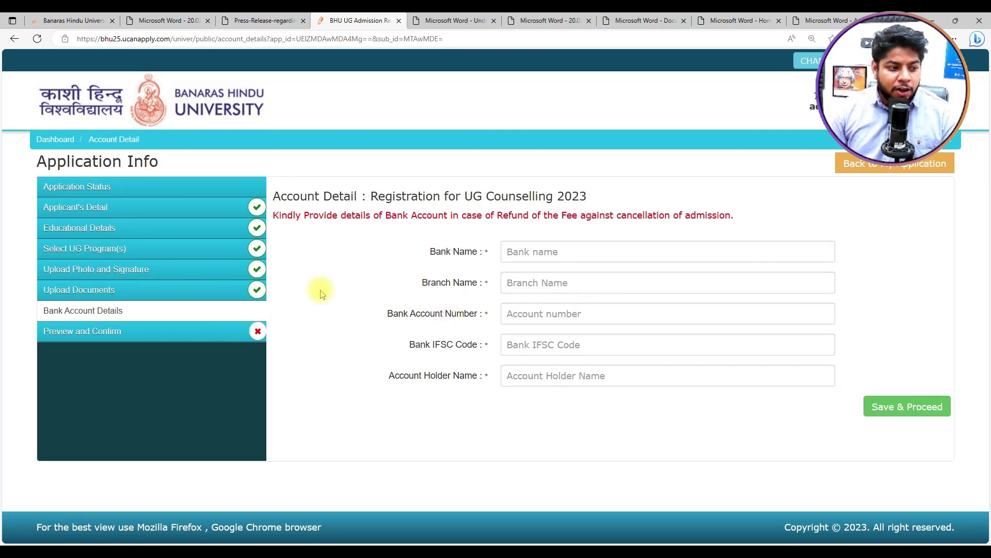
Step: Enter bank yesbank, branch chdjdk, the account number and IFSC code, then save the refund details
click(538, 251)
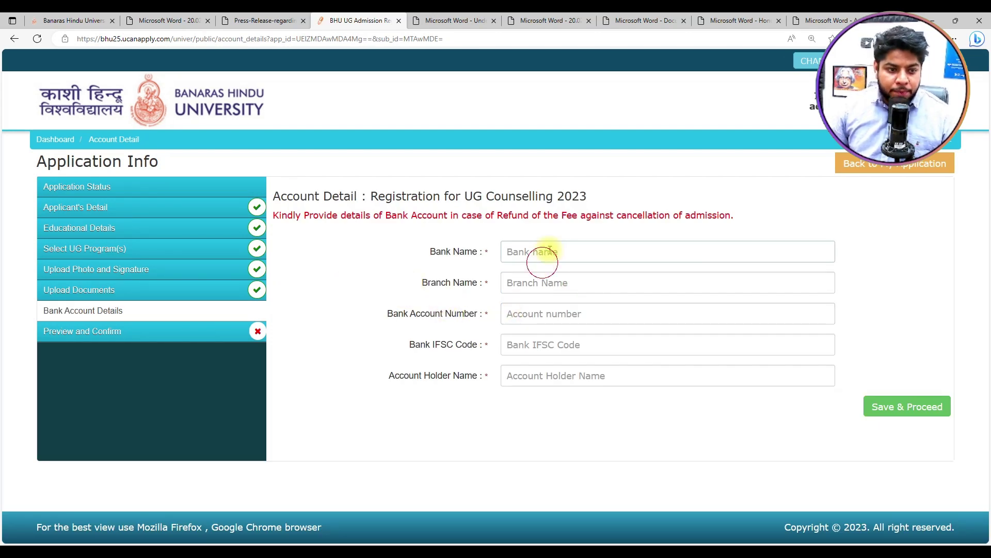
key(Tab)
text(chdjdk)
key(Tab)
text(4)
key(Tab)
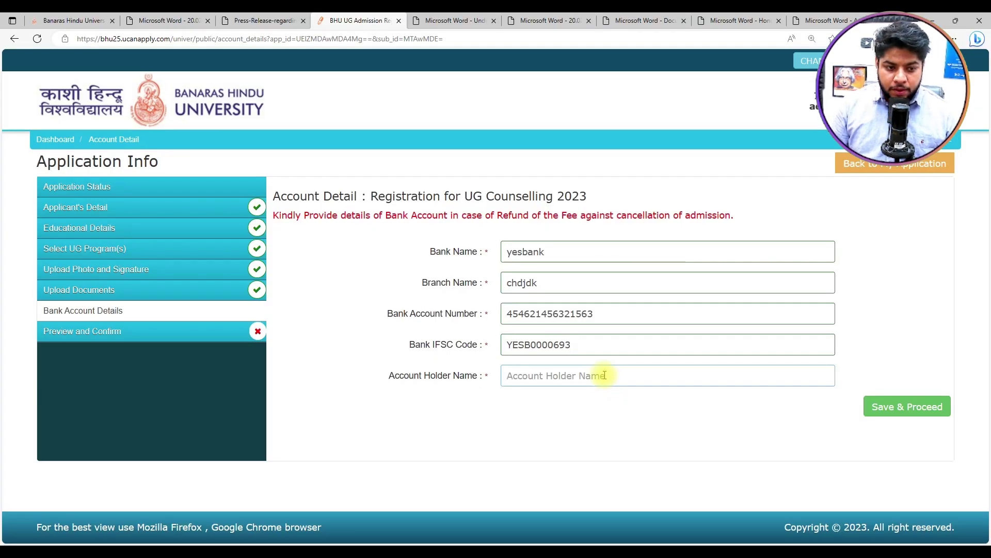
text(asfsdfsd)
click(909, 407)
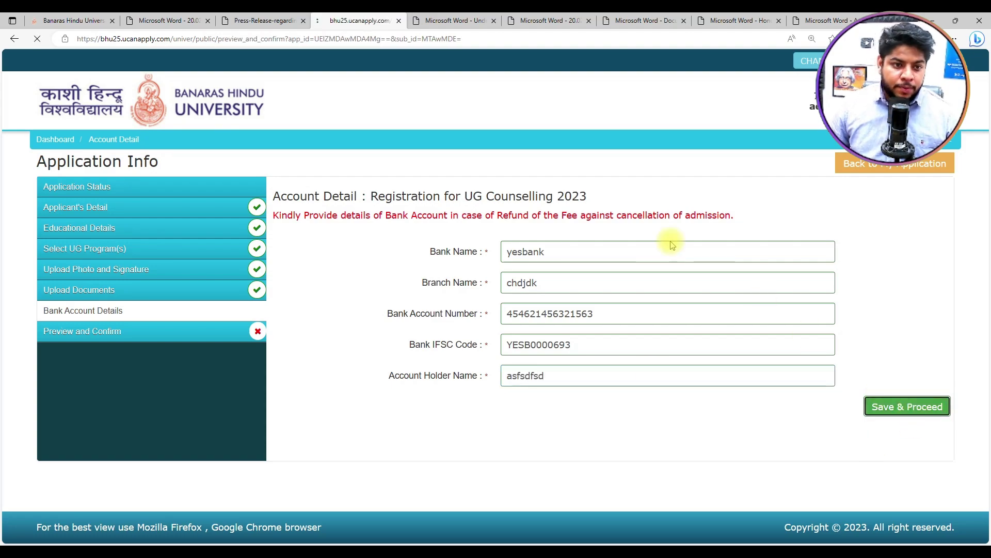
Step: Accept the I CONFIRM THE ABOVE declaration, submit the application, and proceed to payment
scroll(614, 304, down, 15)
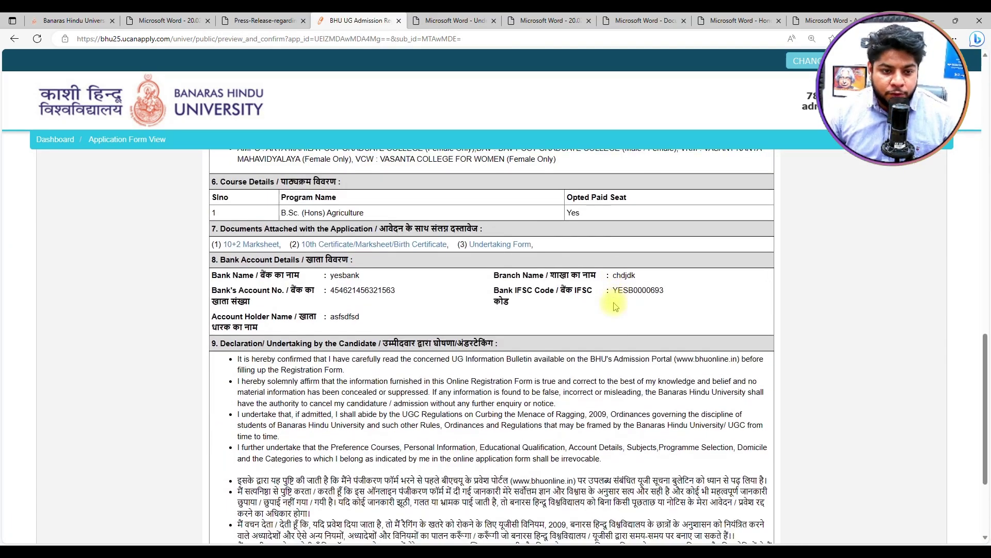
scroll(614, 306, down, 3)
click(75, 436)
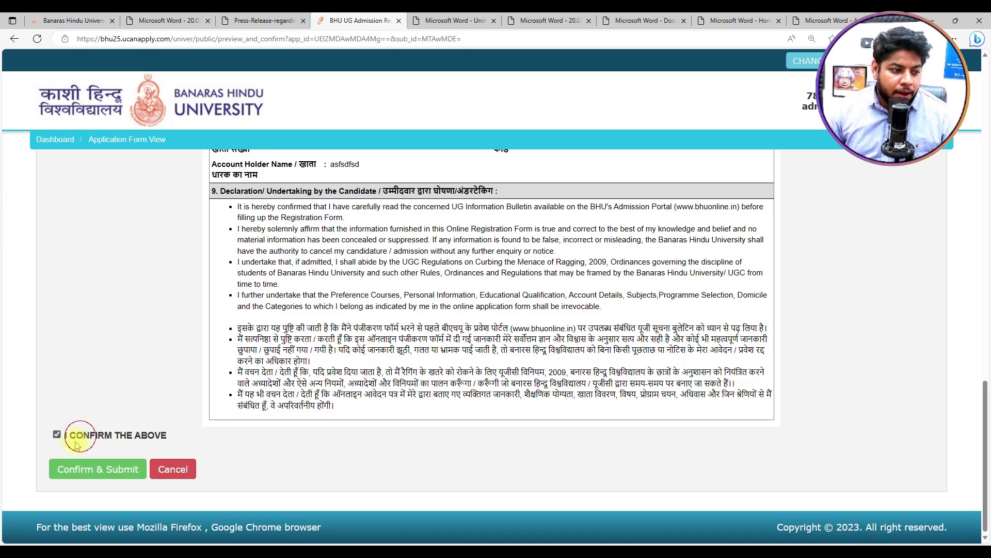
click(80, 469)
scroll(516, 310, down, 20)
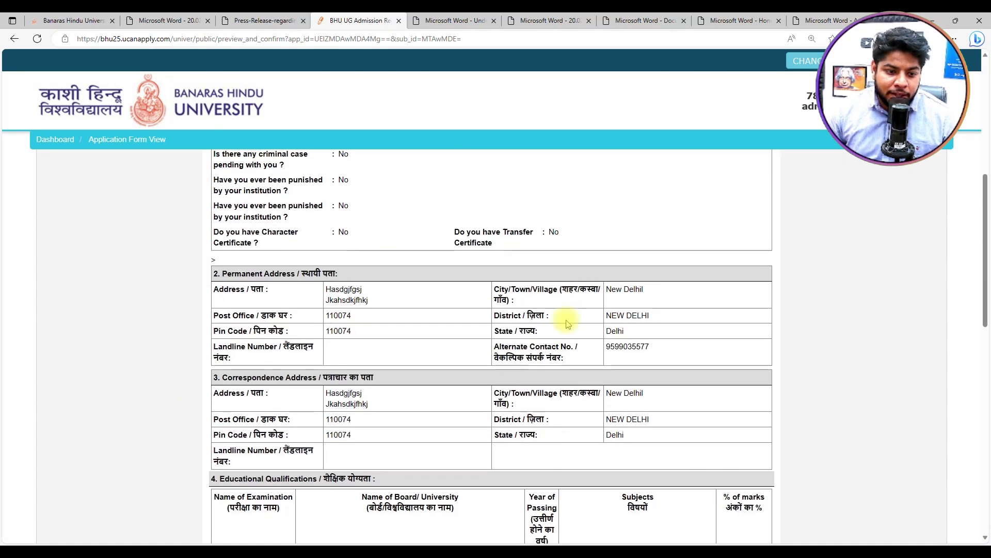
click(75, 467)
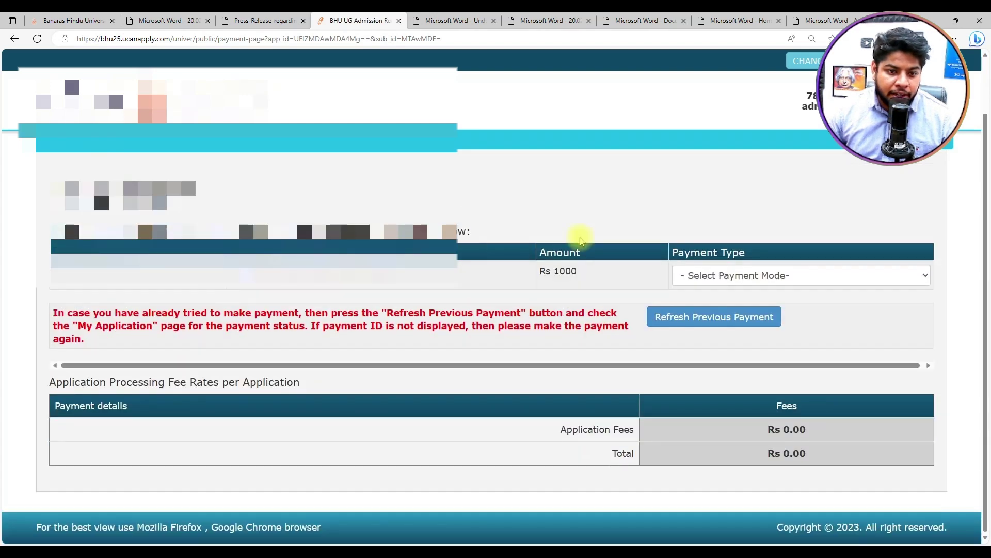
Step: Choose ONLINE net banking for the Rs 1000 fee, proceed to pay, then return to the Dashboard
click(728, 275)
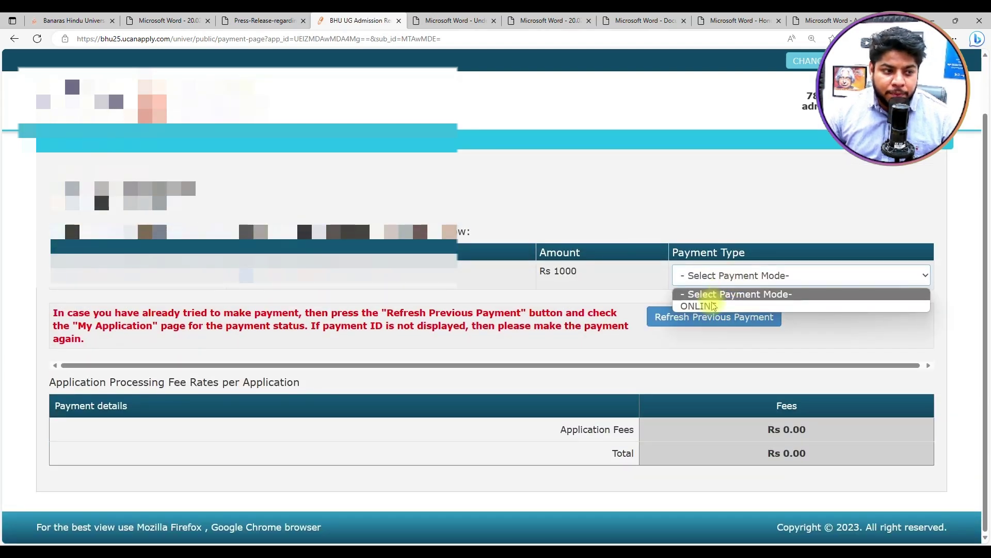
click(698, 303)
scroll(547, 346, down, 2)
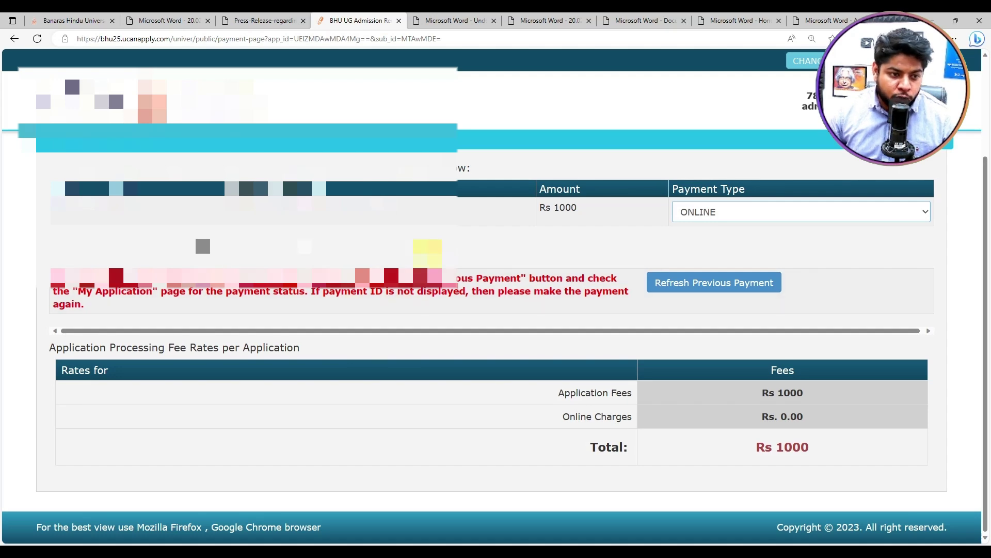
click(428, 253)
click(910, 499)
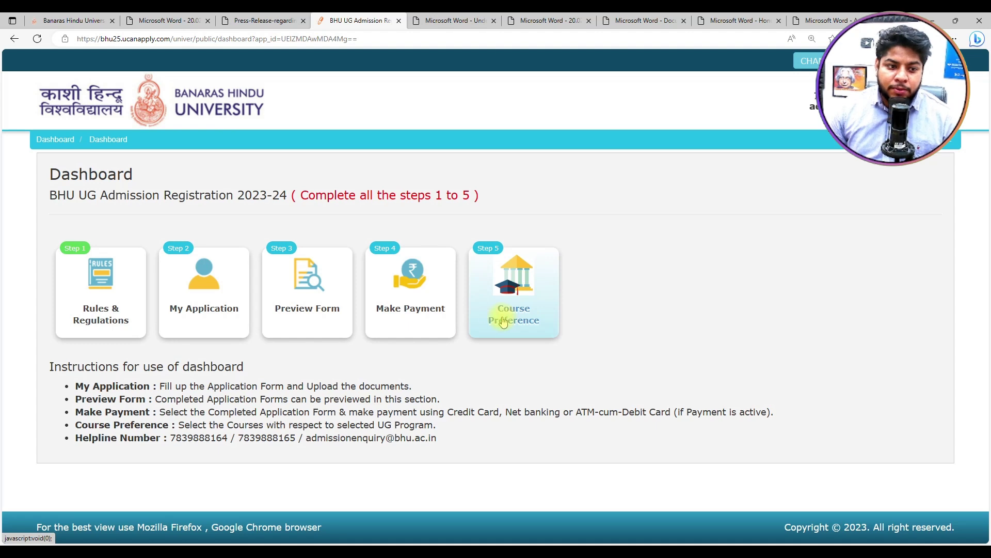
click(413, 284)
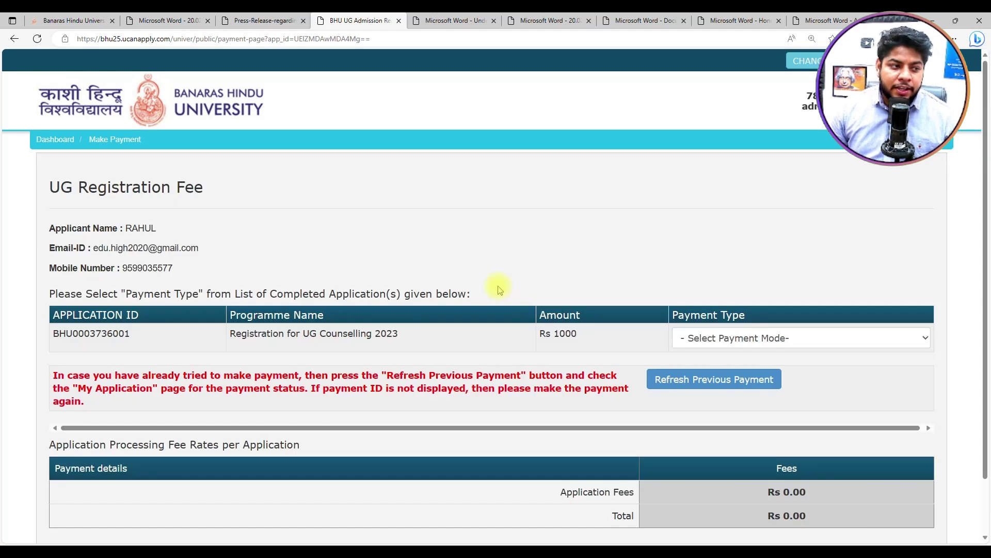
click(11, 40)
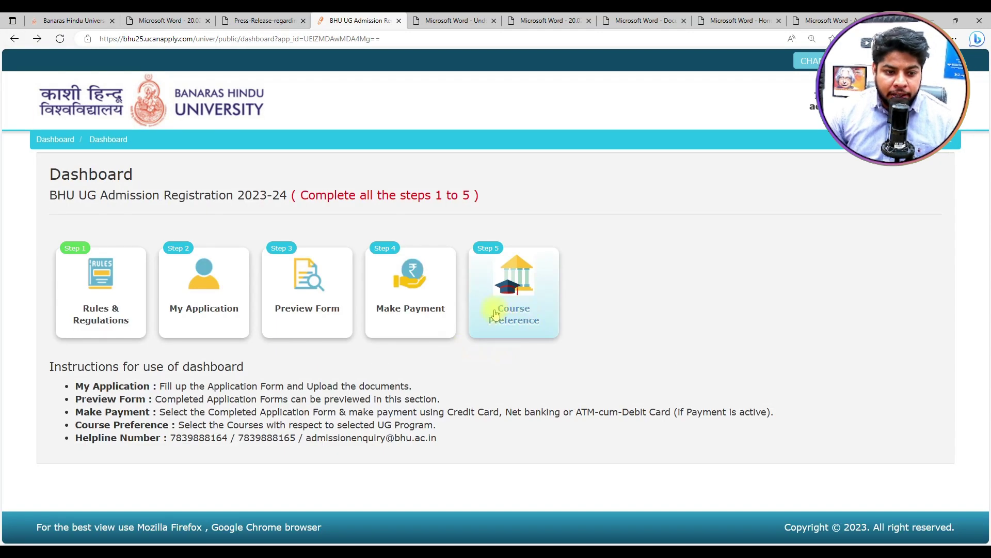